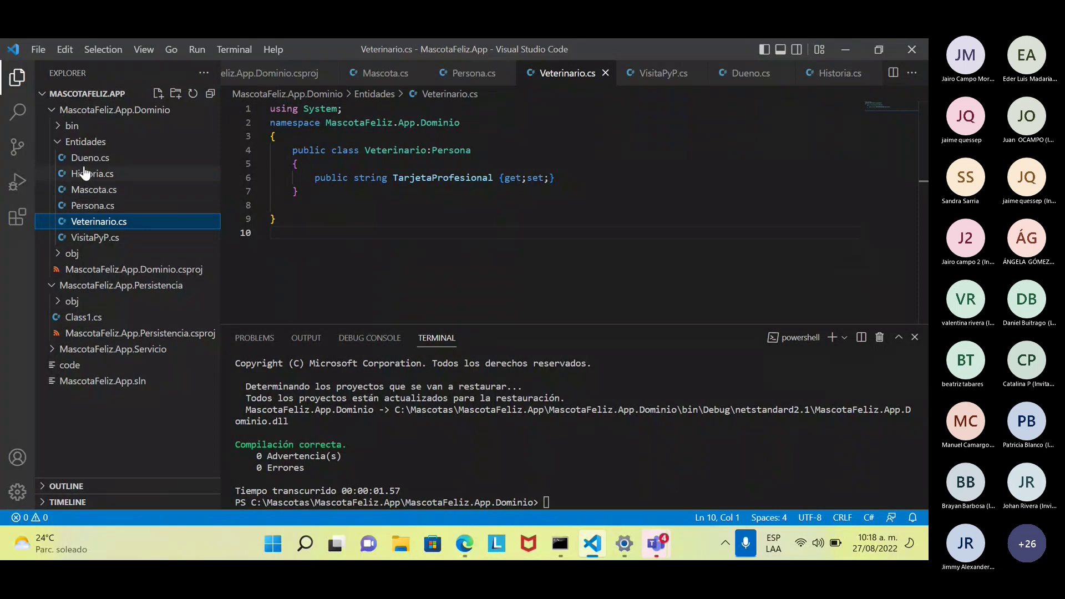
Step: Review the Dueno, Mascota, Historia and VisitaPyP class files in the Entidades folder of MascotaFeliz.App.Dominio
left_click(87, 160)
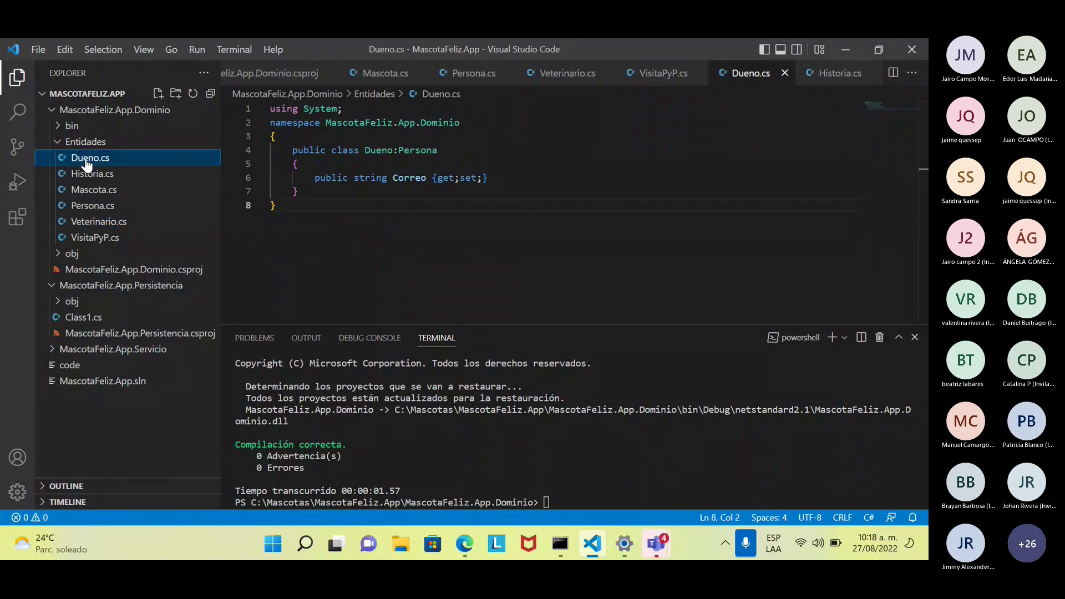
left_click(87, 190)
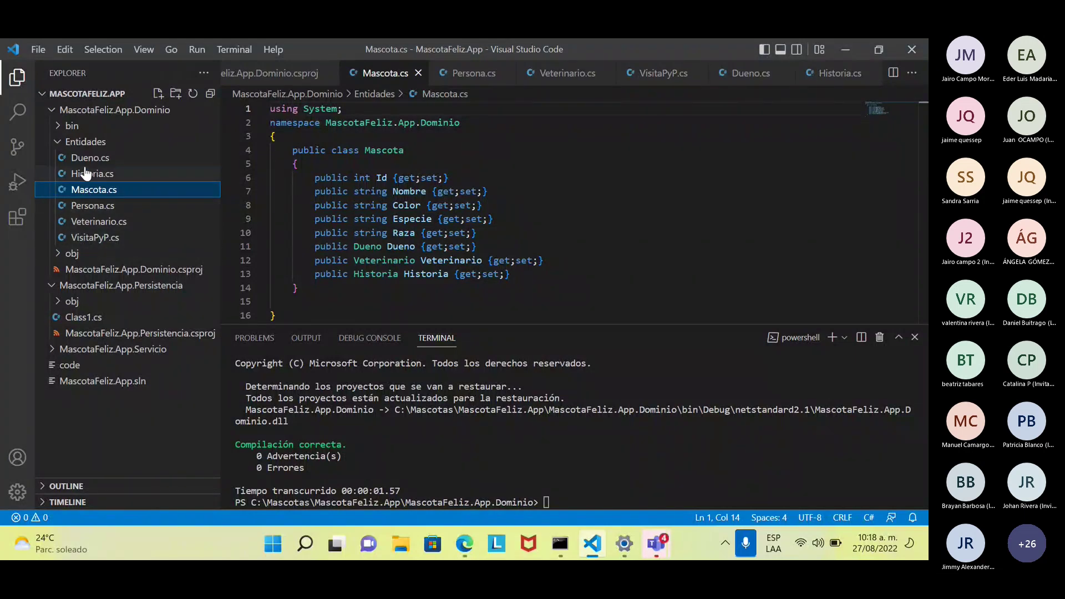
left_click(87, 175)
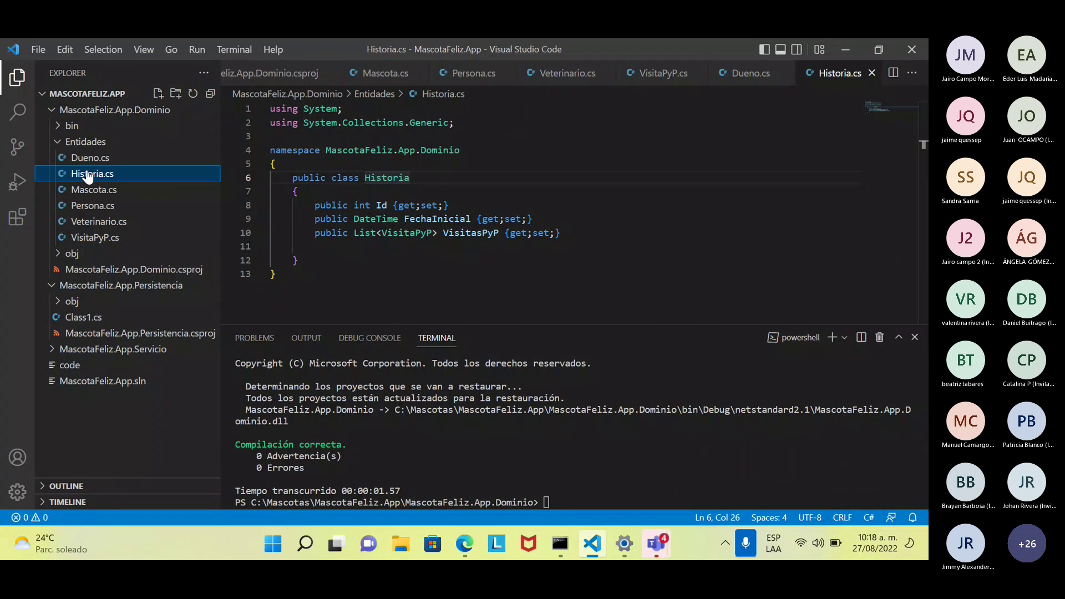
left_click(89, 240)
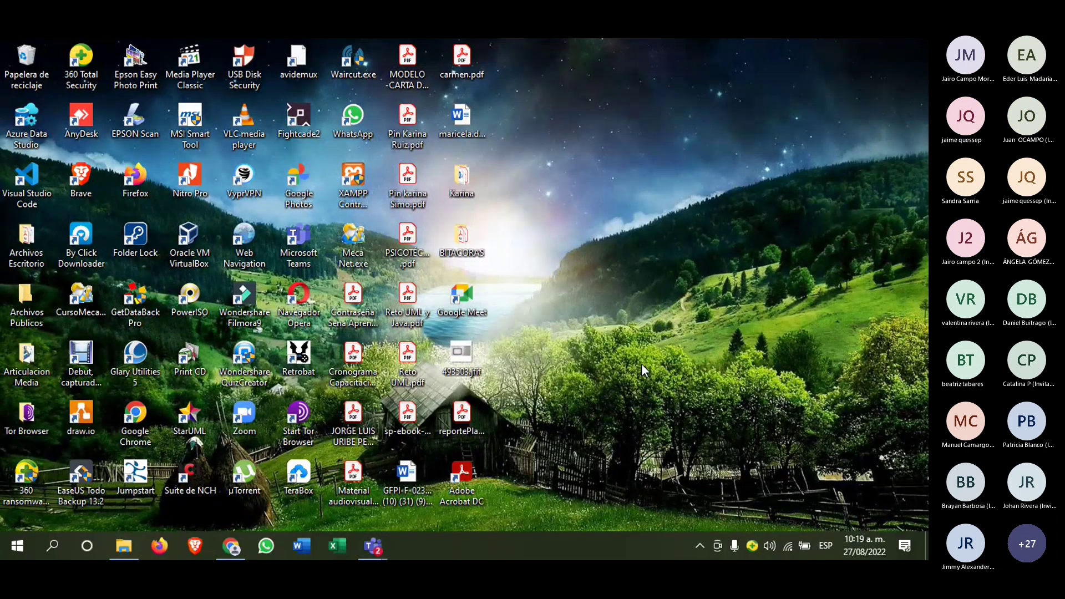
Step: Switch to File Explorer and open the Software a Usar folder inside Materias Ciclo 3 > 1. Desarrollo de Software
left_click(123, 546)
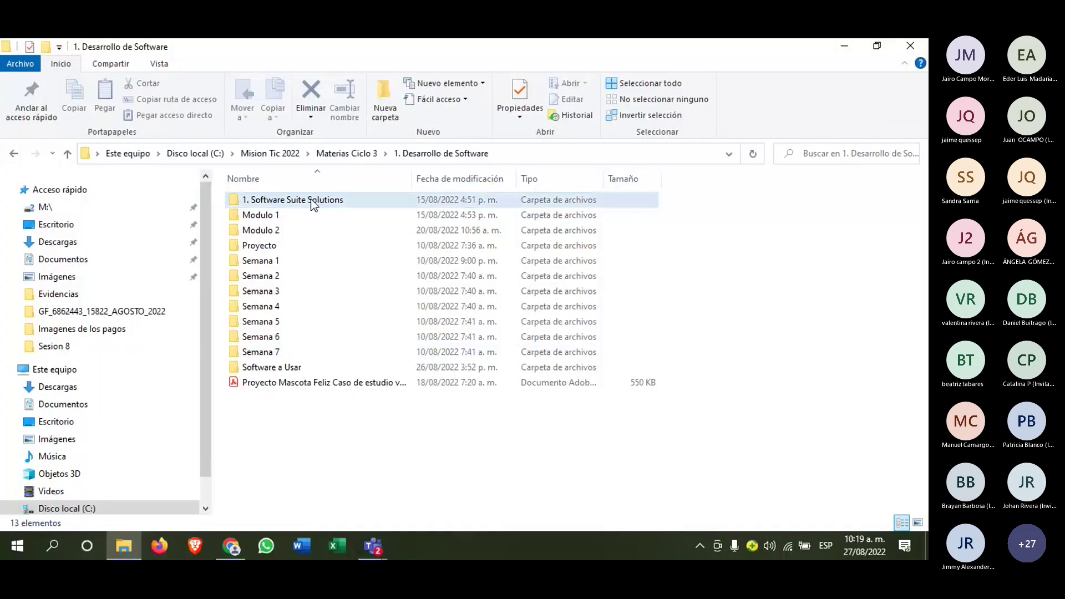
left_click(348, 154)
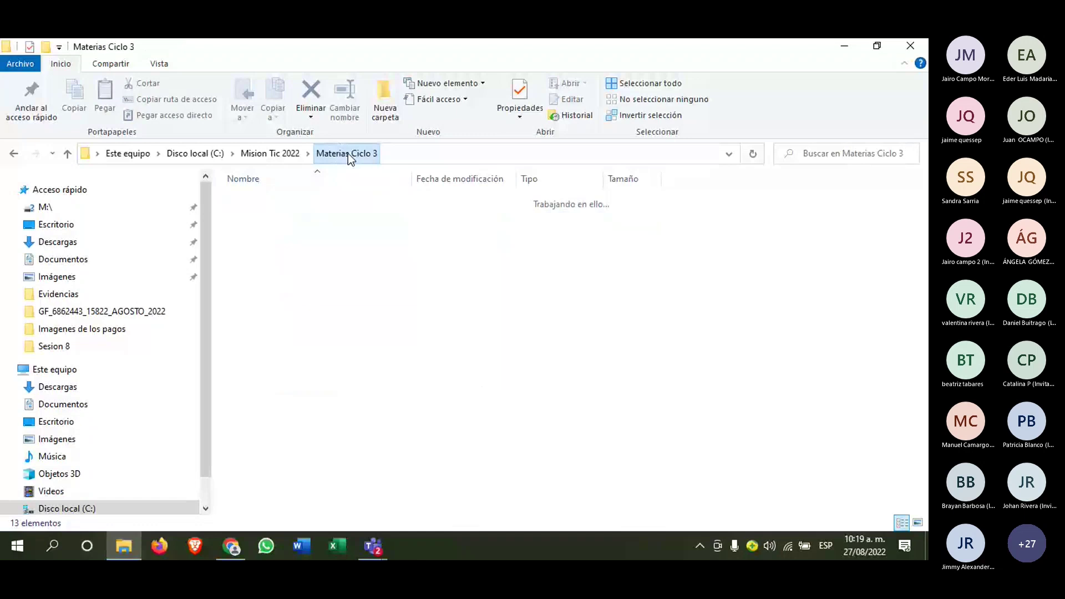
left_click(278, 154)
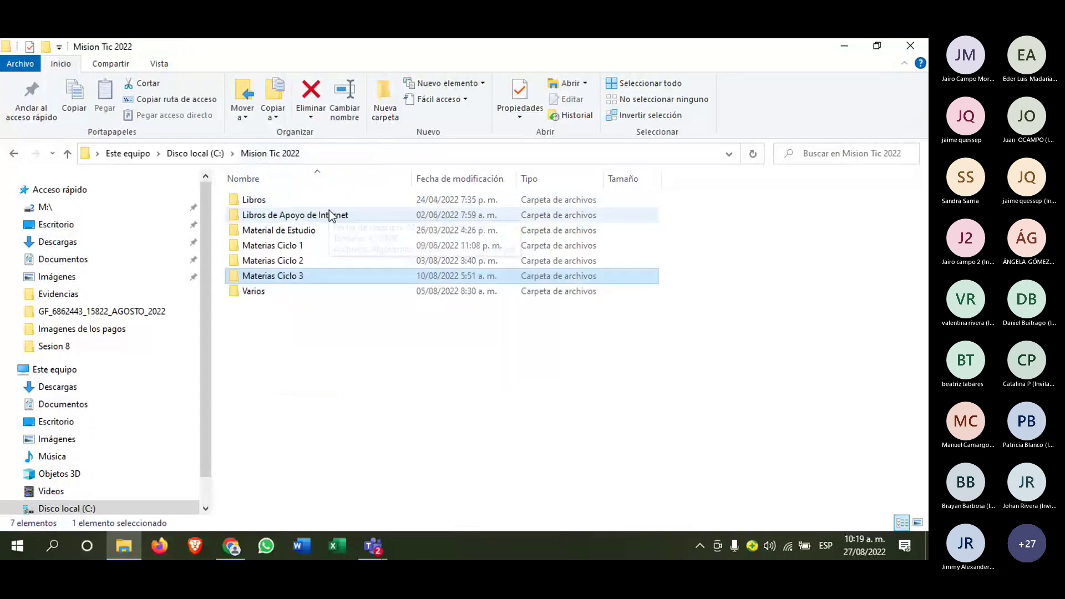
double_click(287, 281)
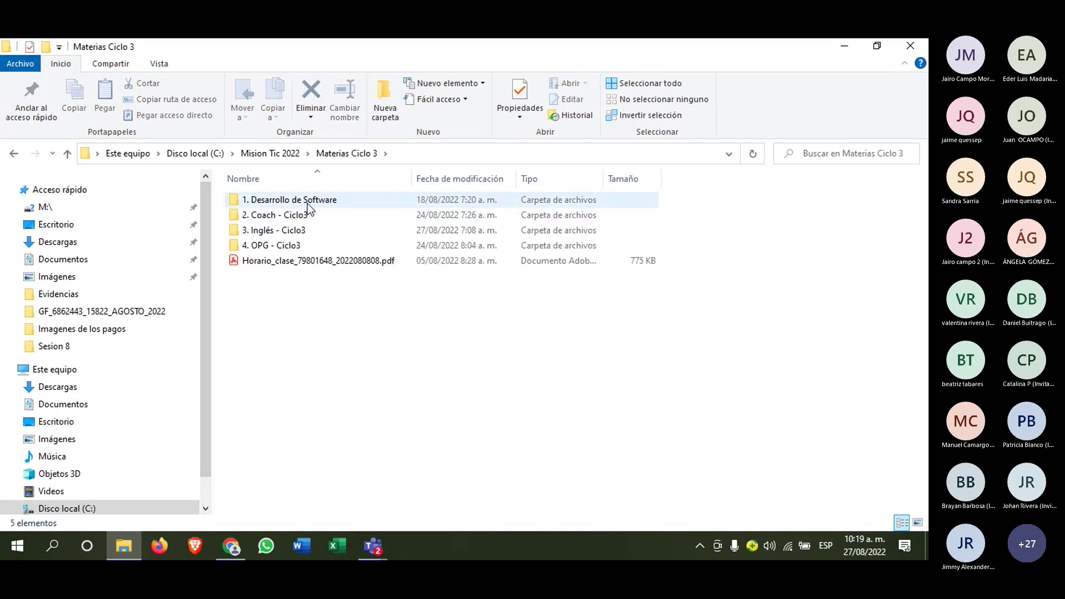
double_click(307, 203)
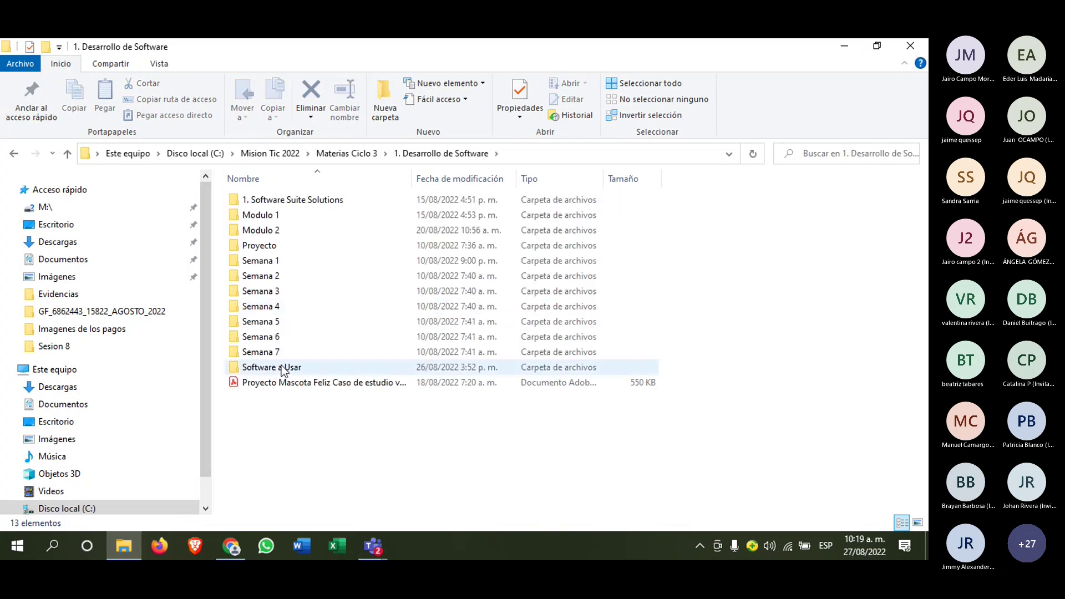
double_click(283, 369)
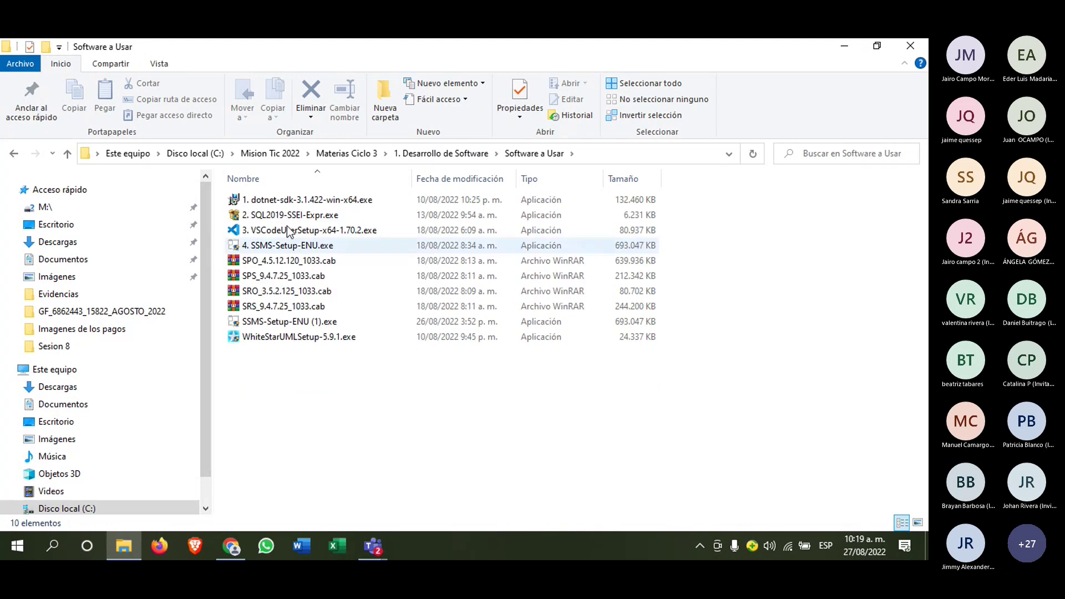
Step: Go through the four numbered installers, try to launch 4. SSMS-Setup-ENU.exe, and minimize the folder window
left_click(315, 203)
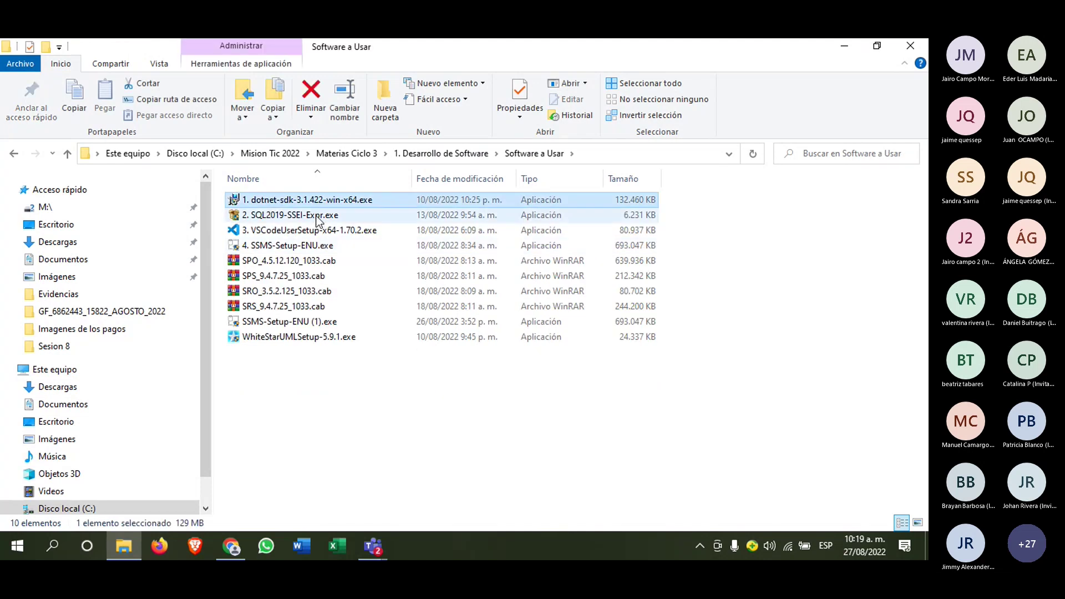
left_click(314, 216)
left_click(311, 230)
left_click(308, 245)
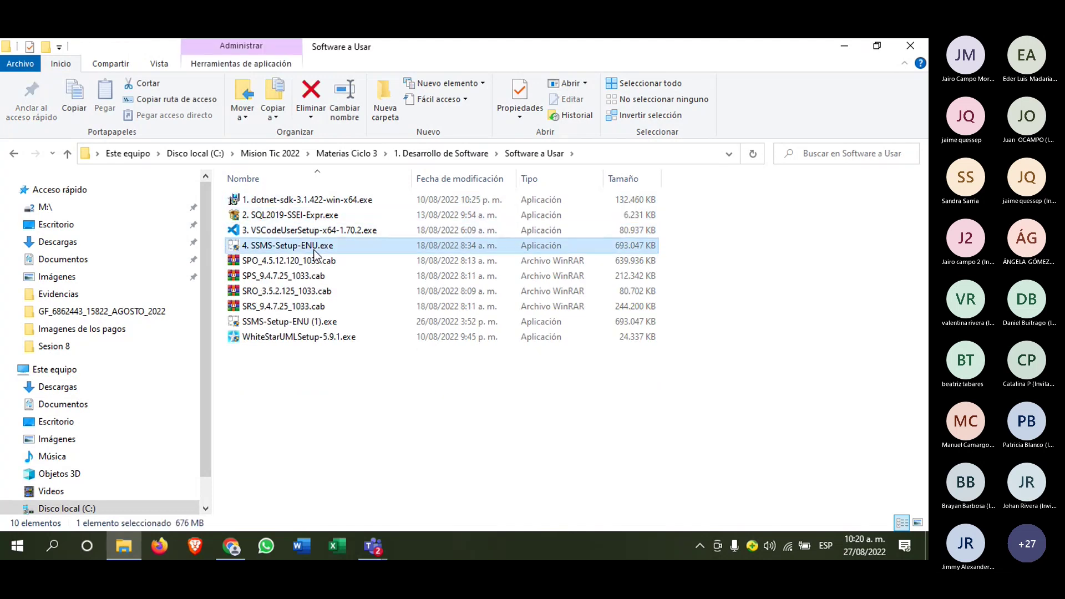
double_click(314, 248)
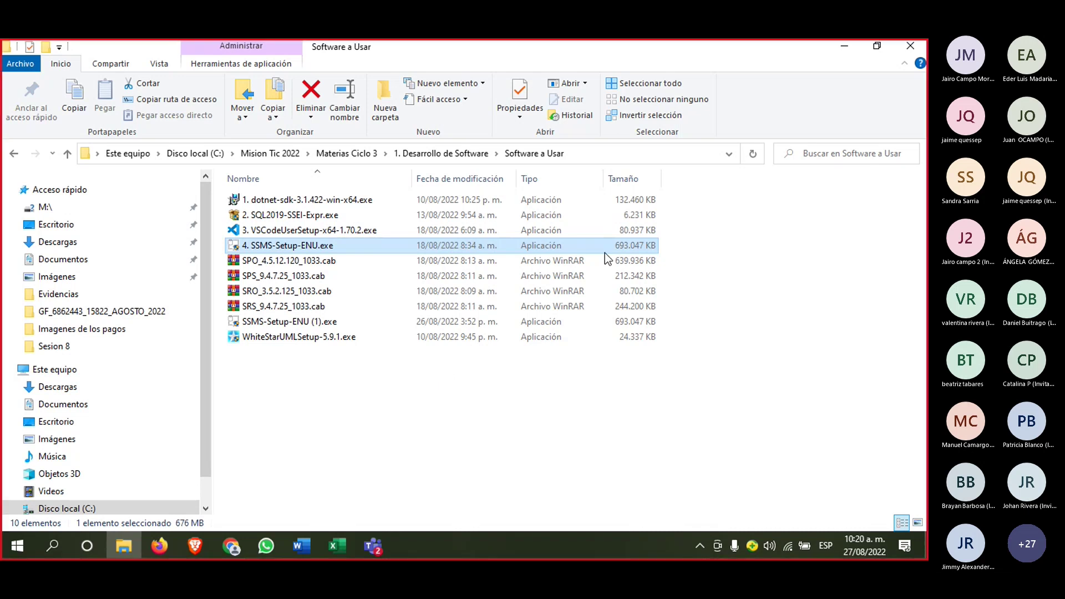
left_click(844, 46)
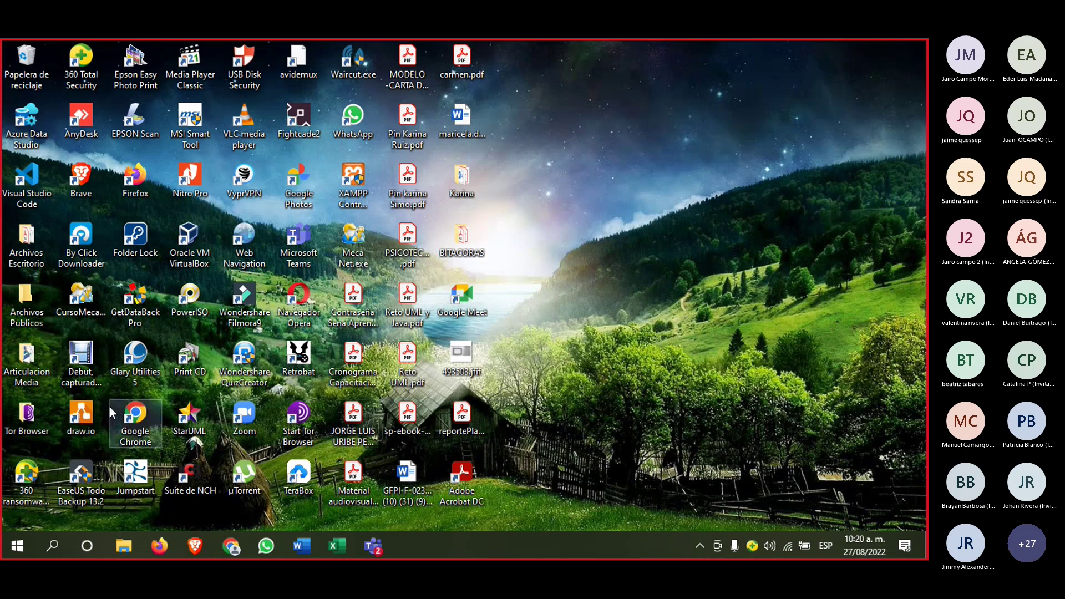
Step: Open Visual Studio Code, search the extensions marketplace for azure, and minimize the window
double_click(28, 180)
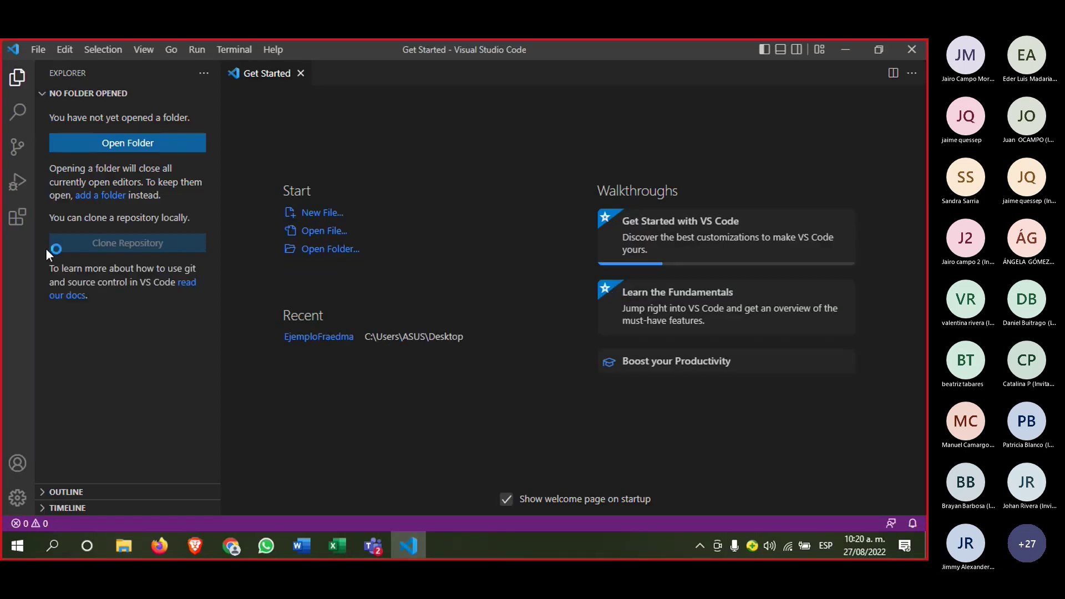
left_click(18, 224)
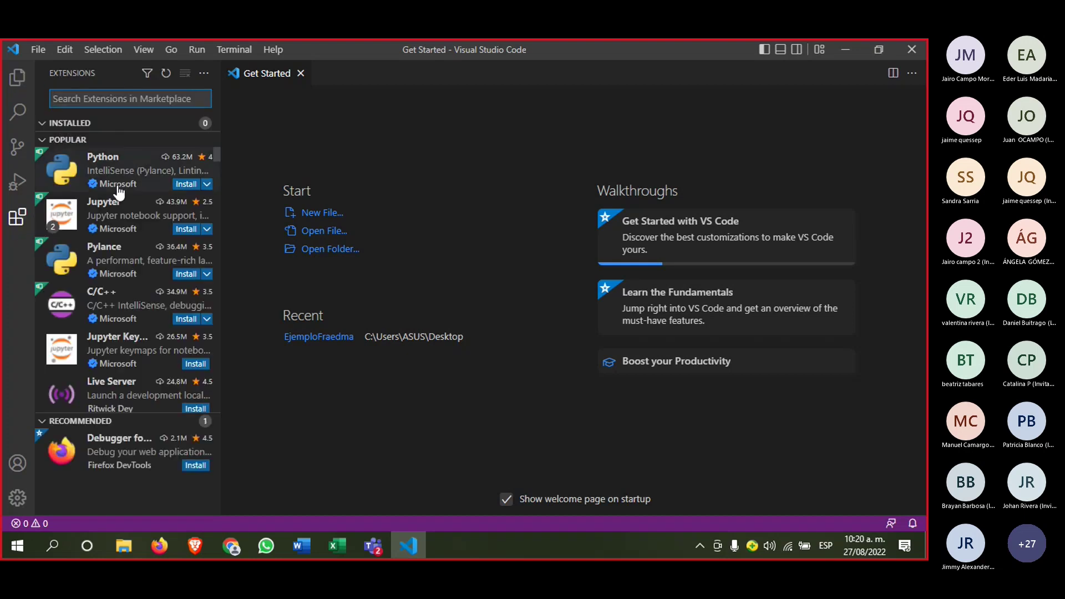
type("azure")
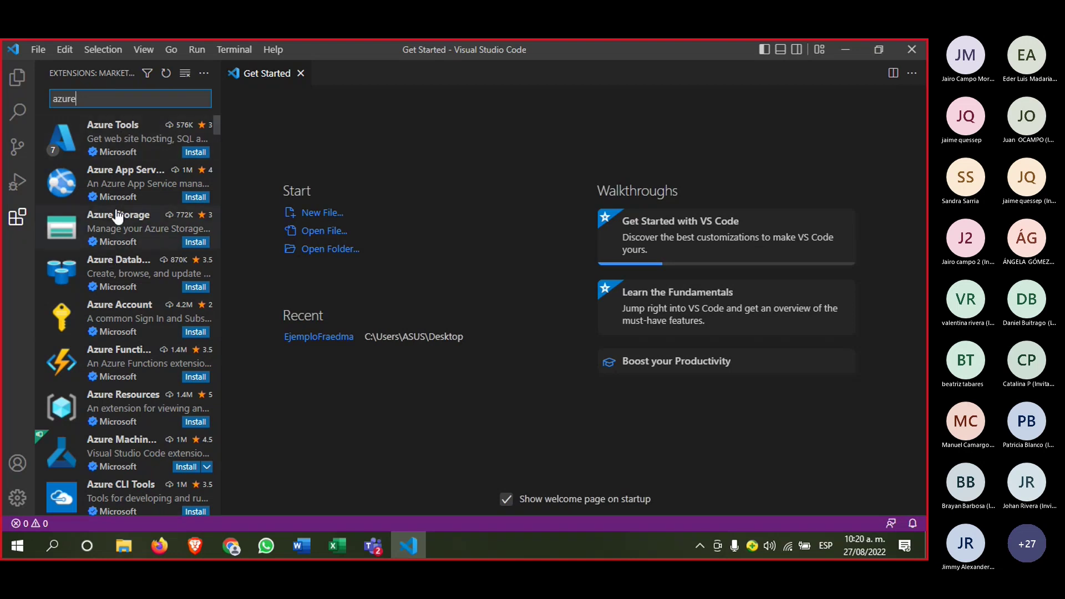
left_click(397, 424)
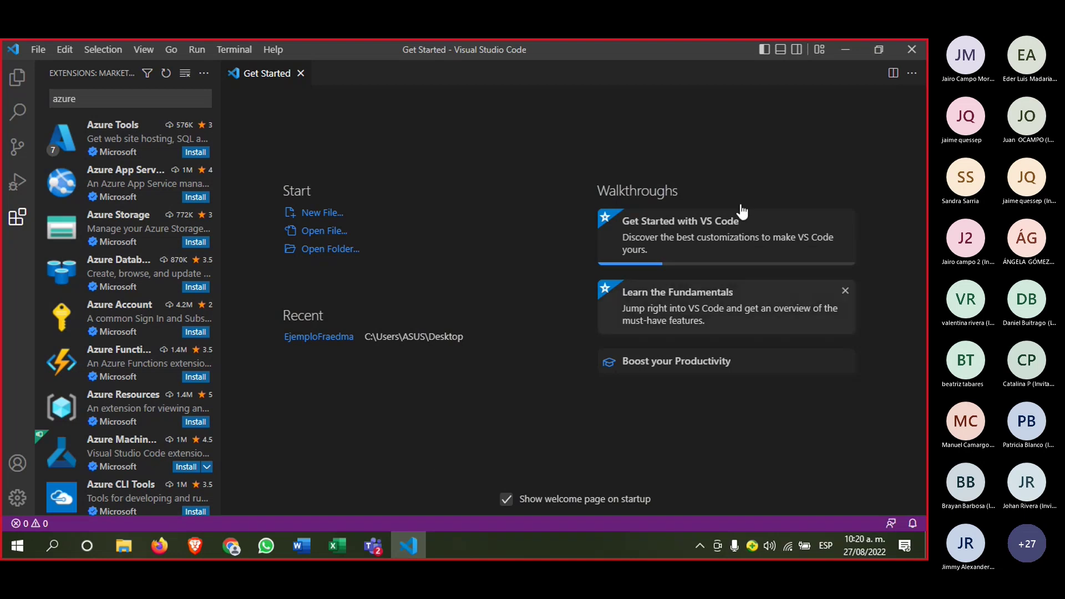
left_click(848, 52)
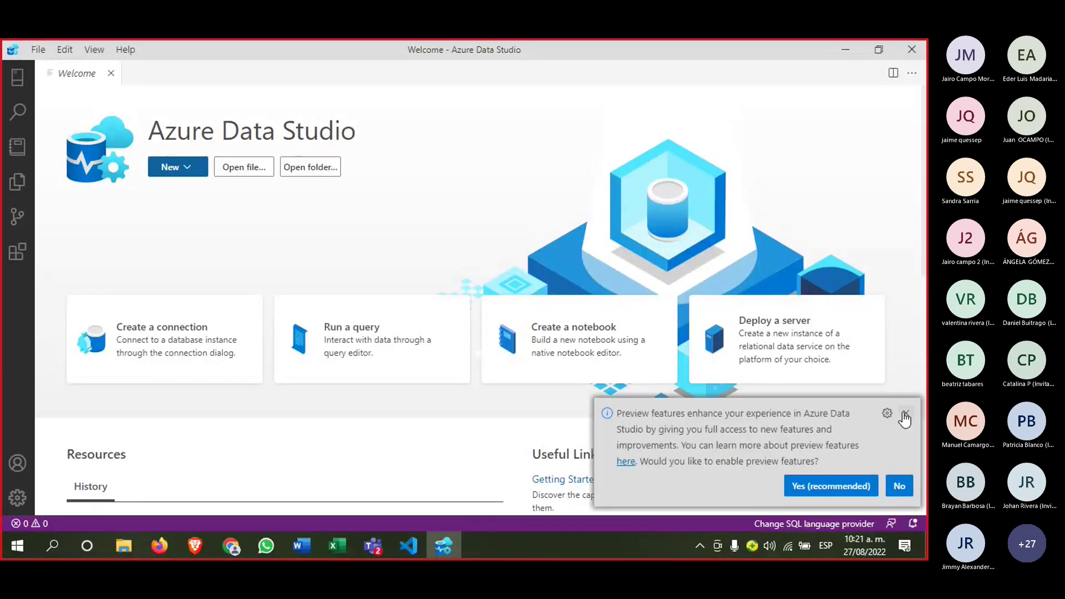
Step: Dismiss the preview features prompt in Azure Data Studio, minimize it, and briefly open another Visual Studio Code window
left_click(905, 416)
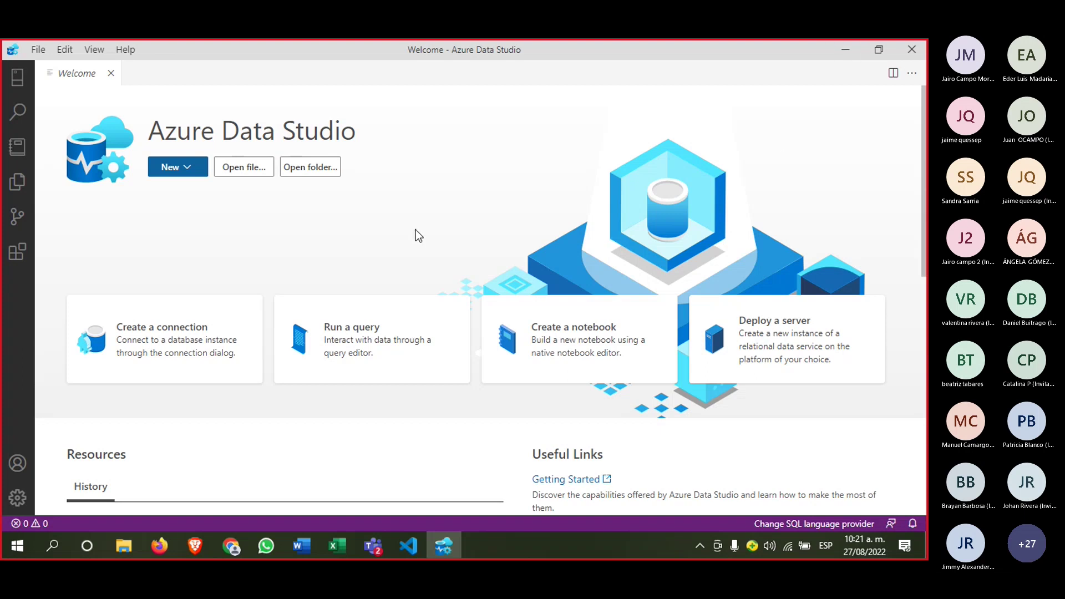
left_click(849, 57)
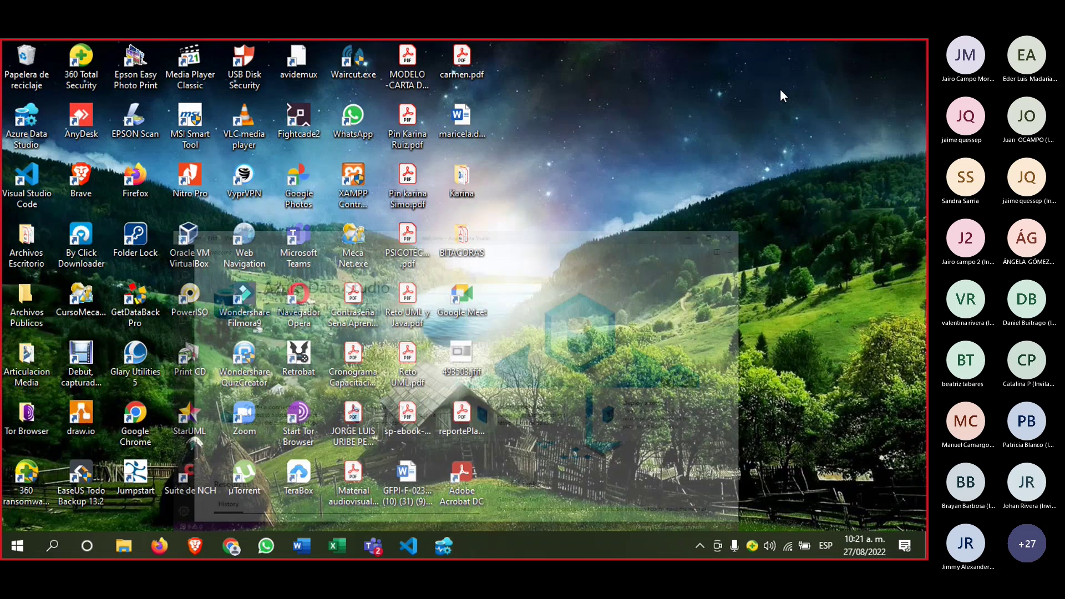
double_click(32, 186)
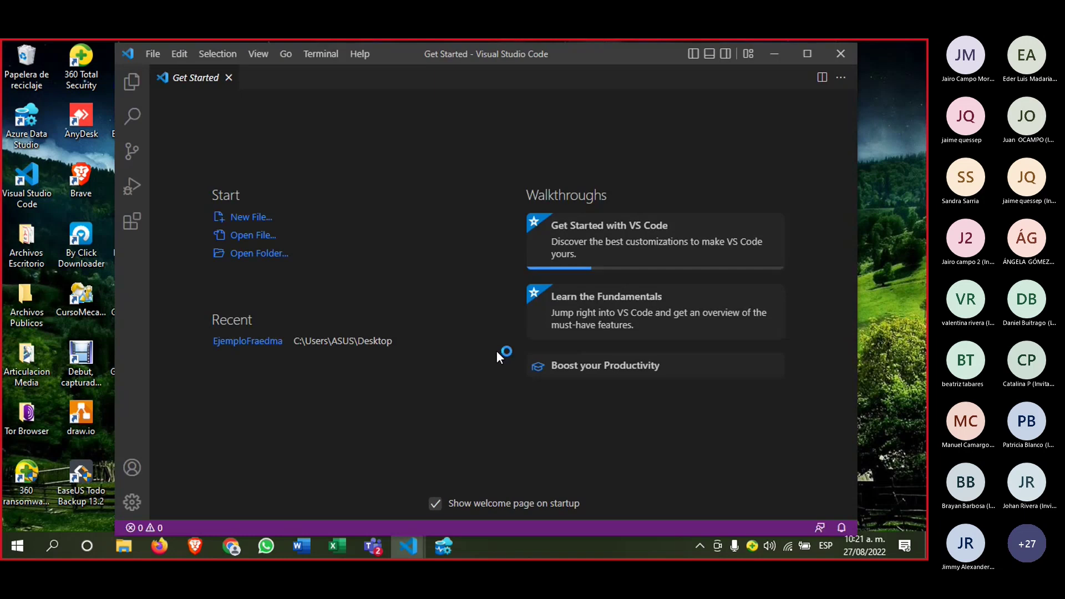
left_click(778, 53)
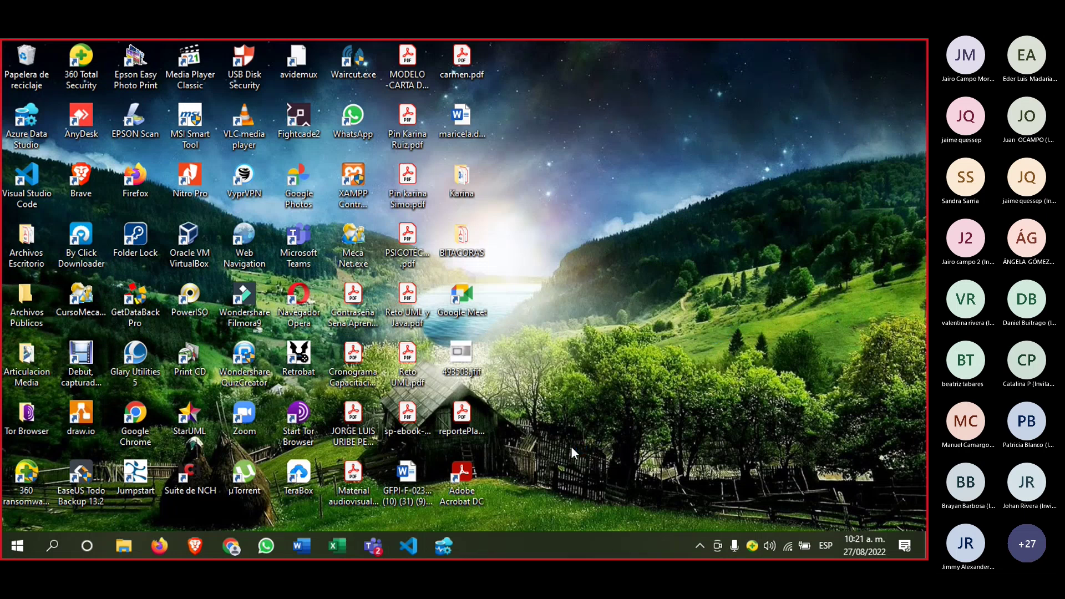
Step: Check the storage of local disk C: under Este equipo in File Explorer and close the window
left_click(133, 545)
left_click(100, 369)
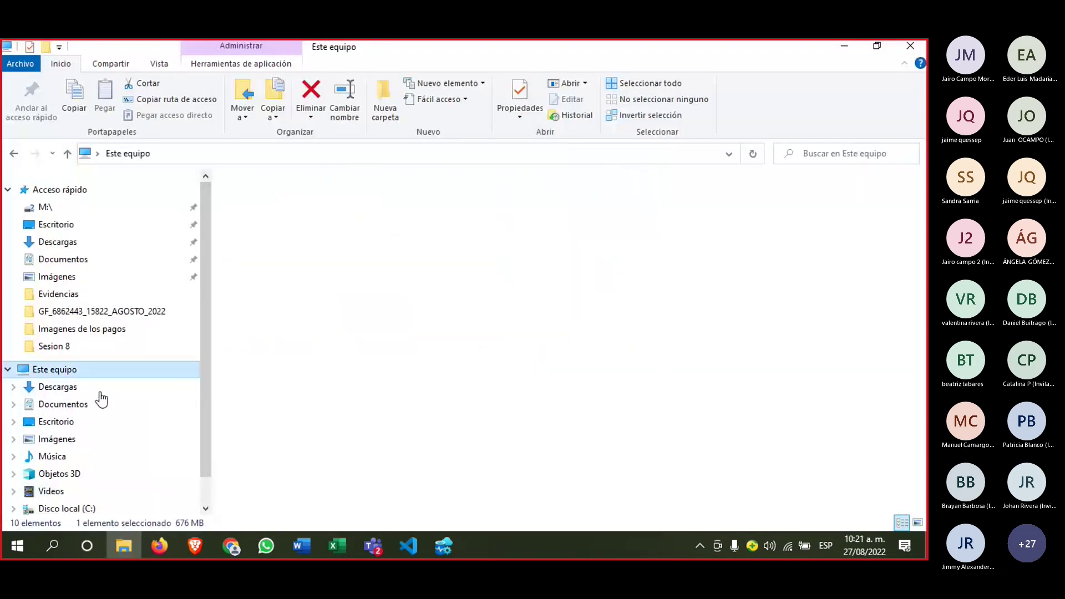
left_click(460, 366)
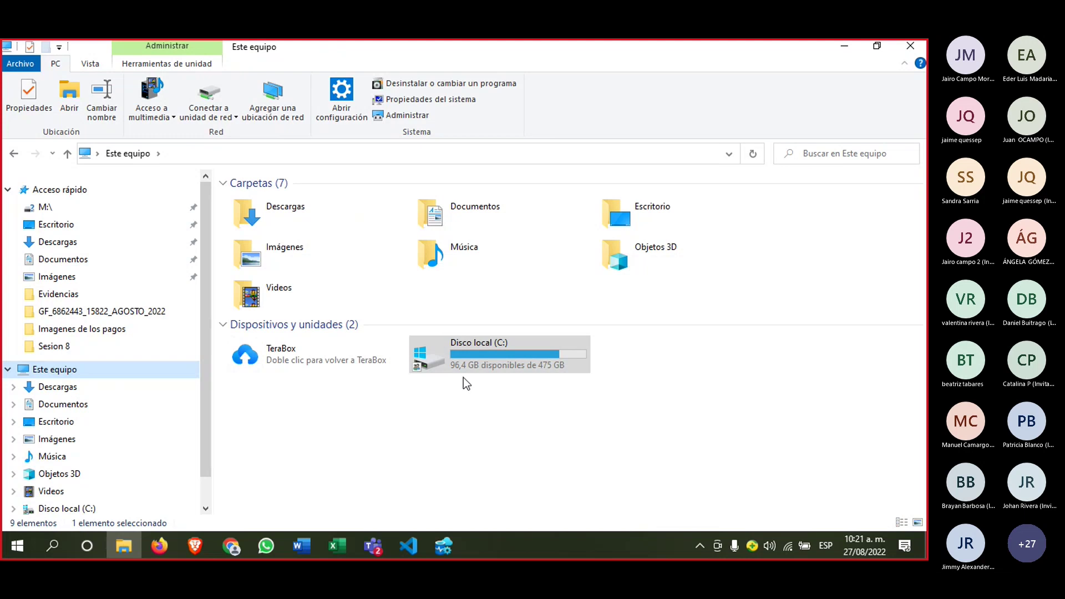
left_click(912, 48)
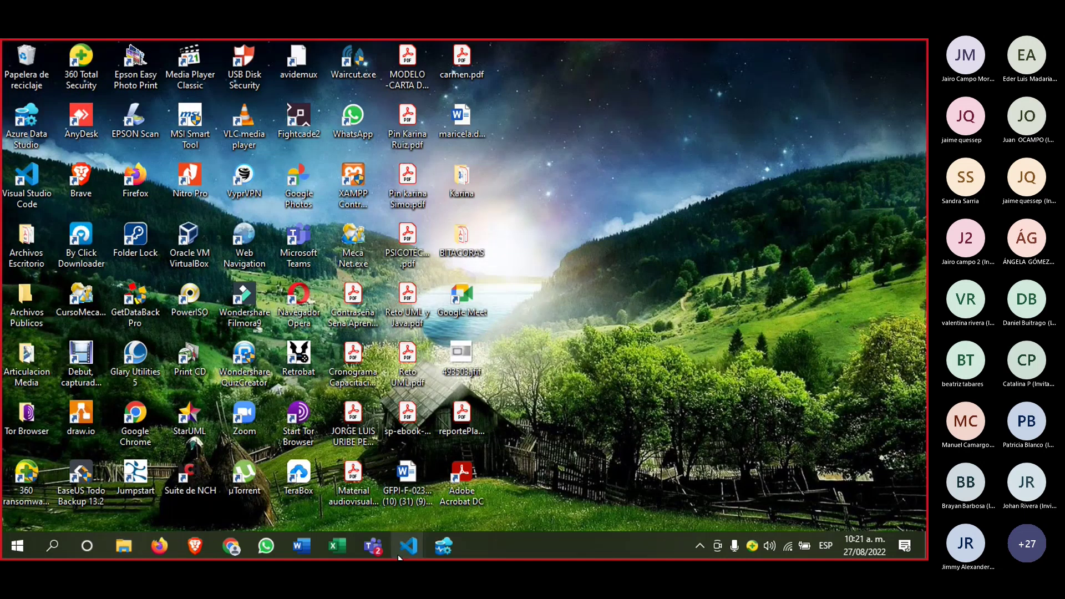
mouse_move(420, 545)
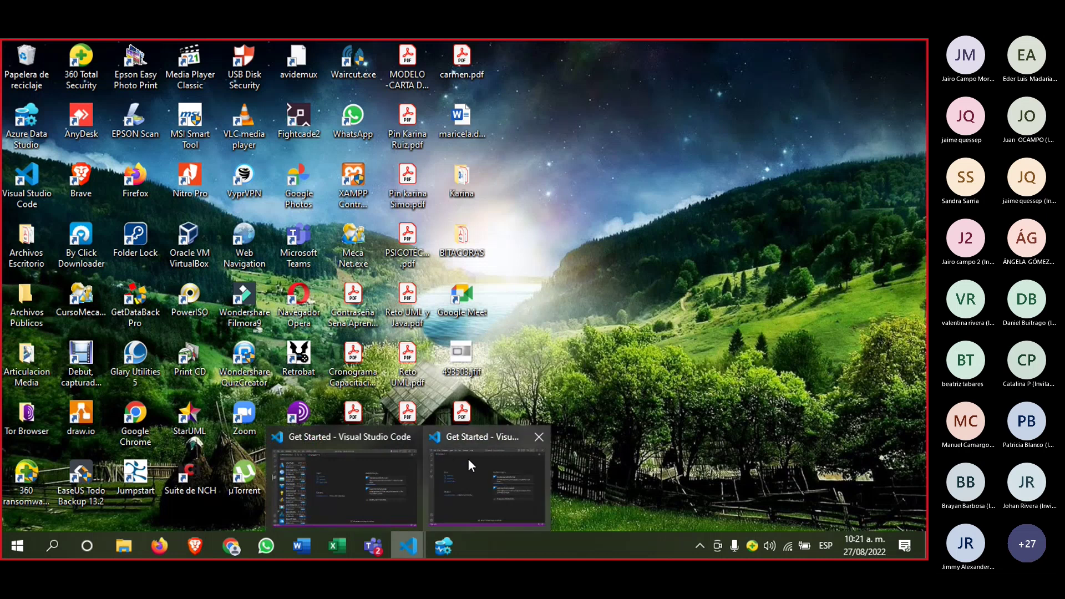
mouse_move(467, 458)
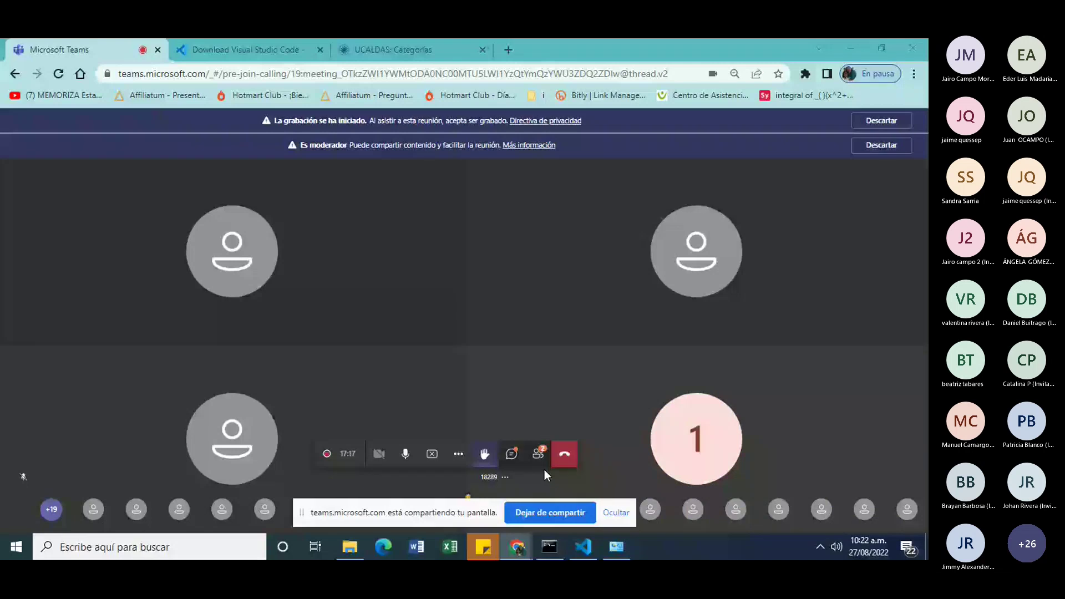
Step: Switch to the MascotaFeliz.App.Dominio project in Visual Studio Code, examine the terminal's build errors, and hide the screen-sharing notice
key("alt+Tab")
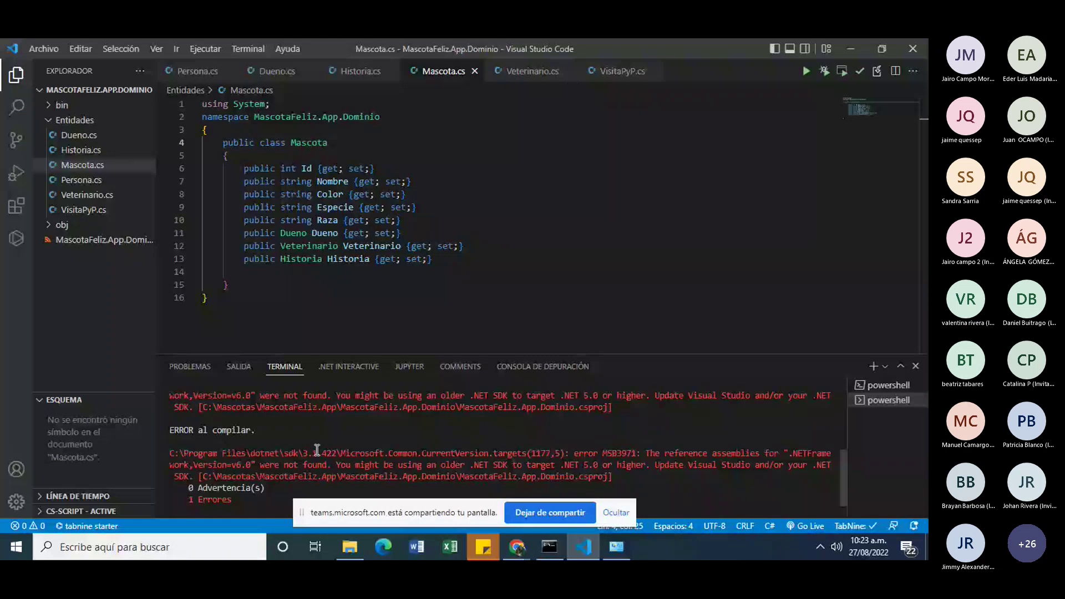
scroll(316, 450, "up", 2)
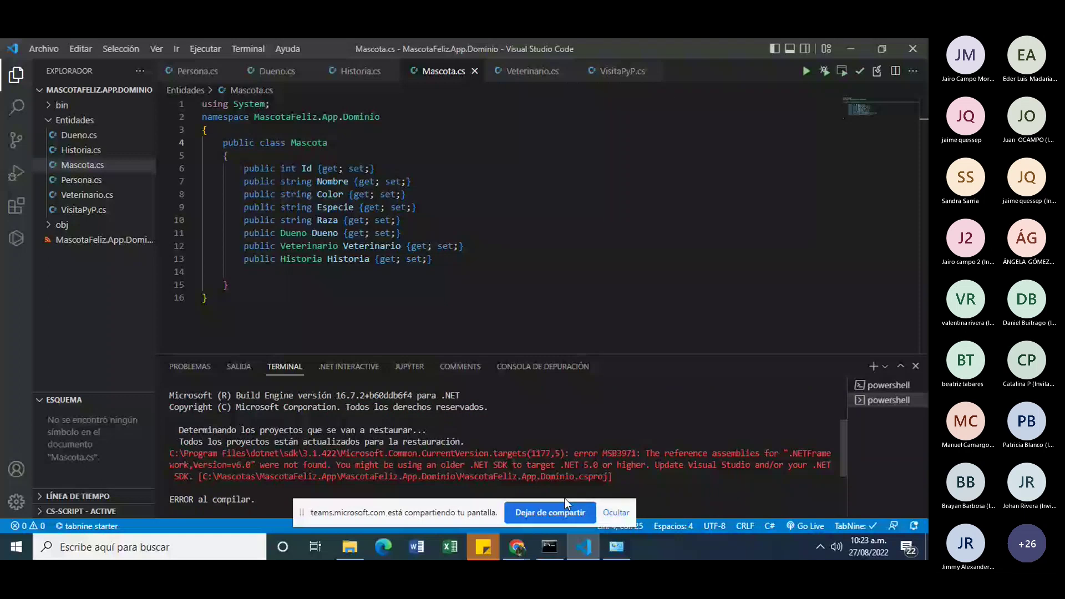
scroll(617, 466, "down", 2)
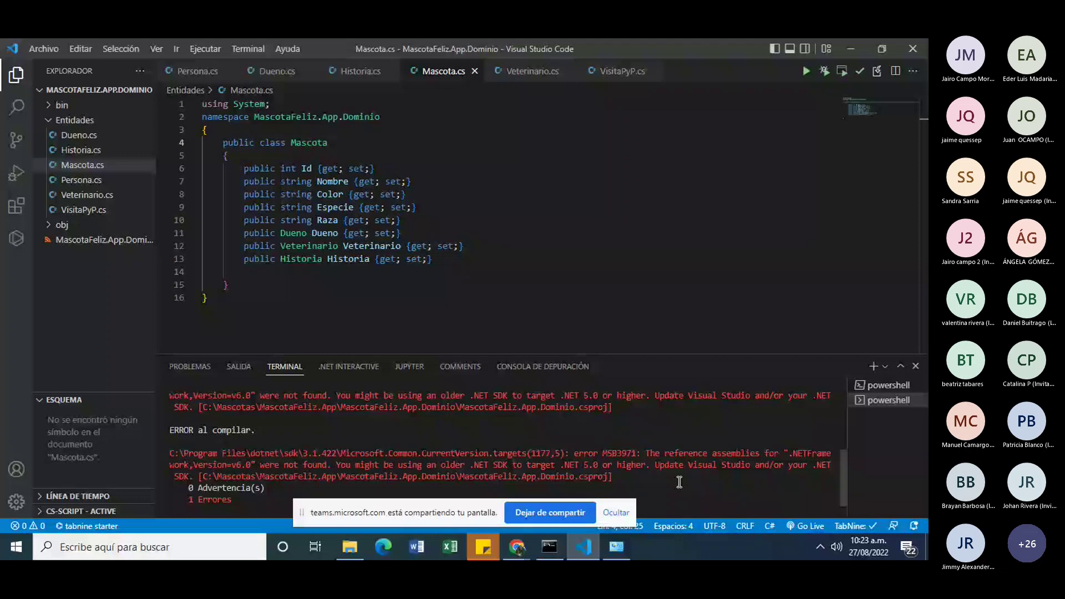
left_click(615, 512)
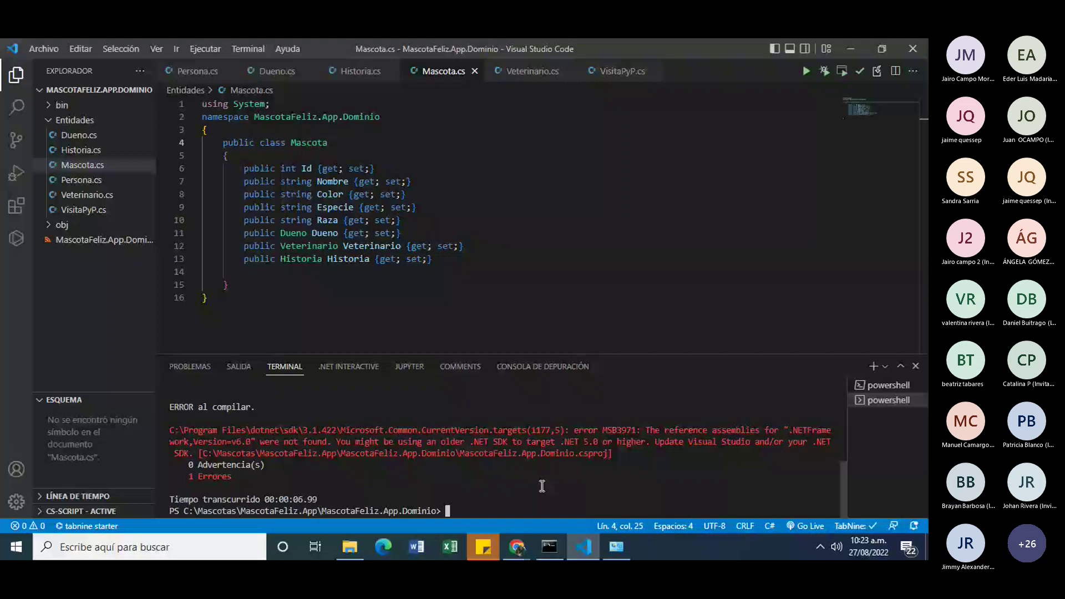
Step: Clear the terminal with cls and rebuild the MascotaFeliz.App.Dominio project with dotnet build
type("cl")
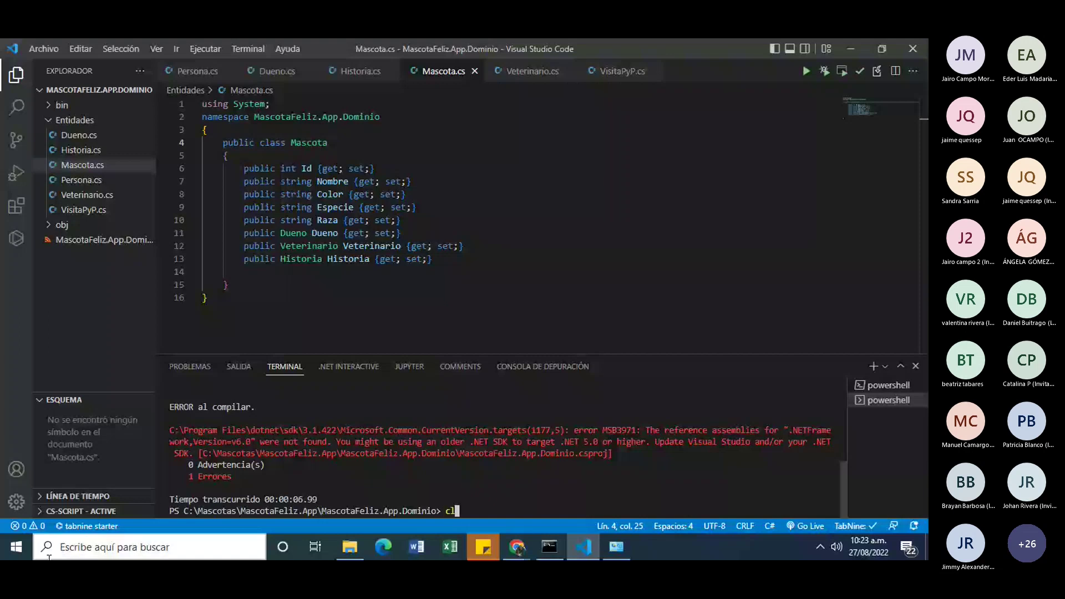
type("s")
key("Return")
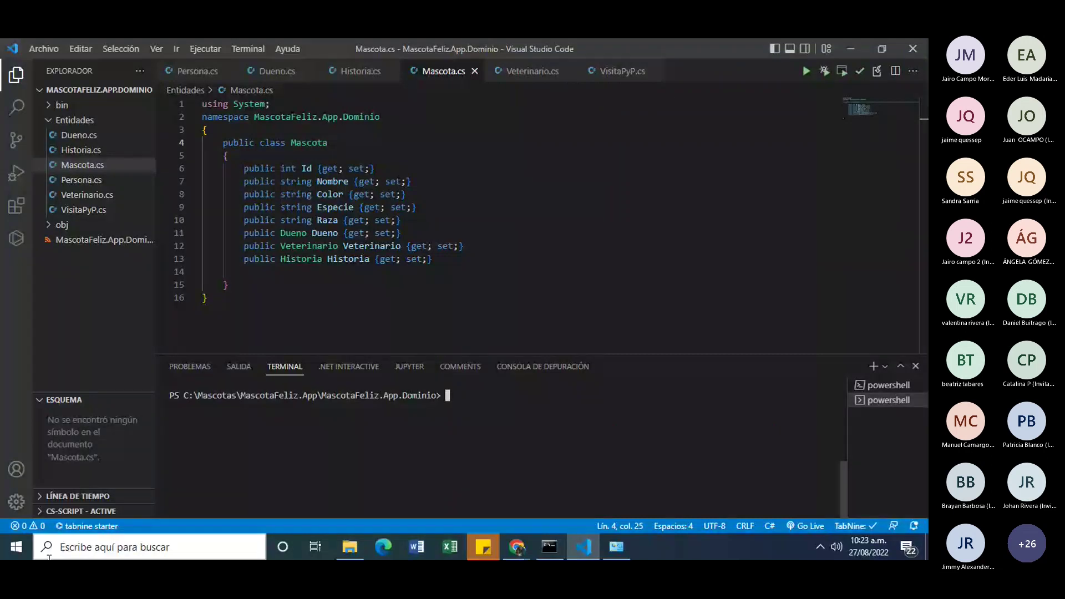
type("dotnet build")
key("Return")
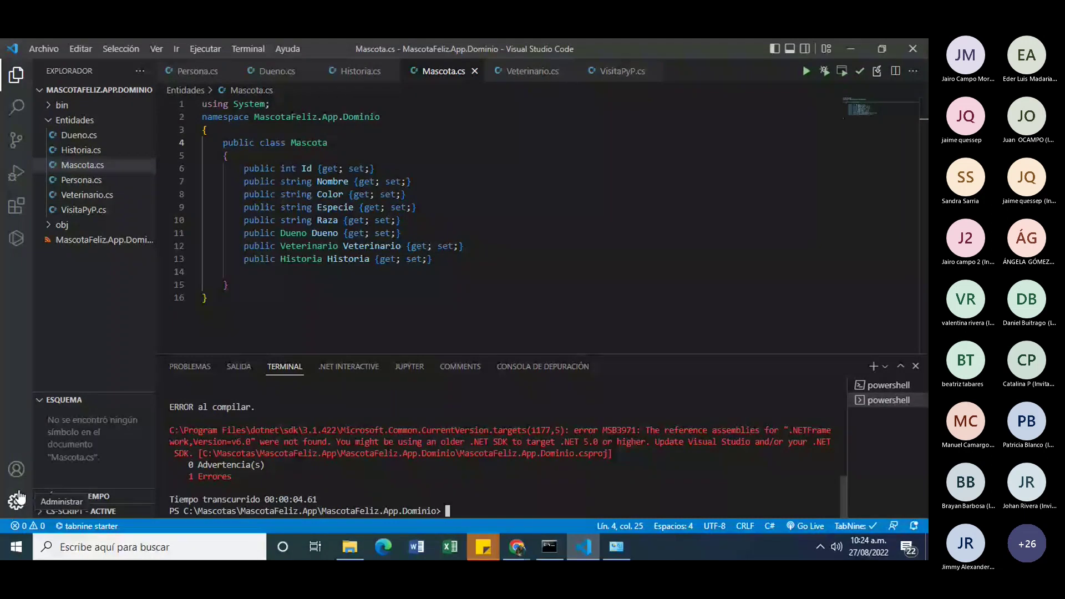
Step: Switch to Google Chrome and look over the Windows installers on the Visual Studio Code download page
left_click(515, 549)
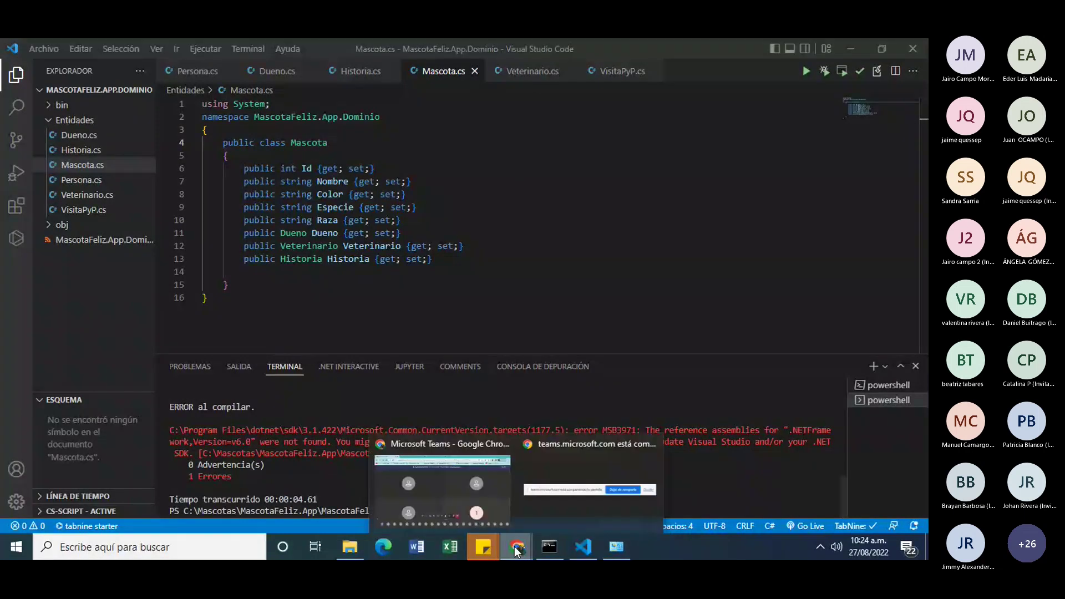
left_click(442, 477)
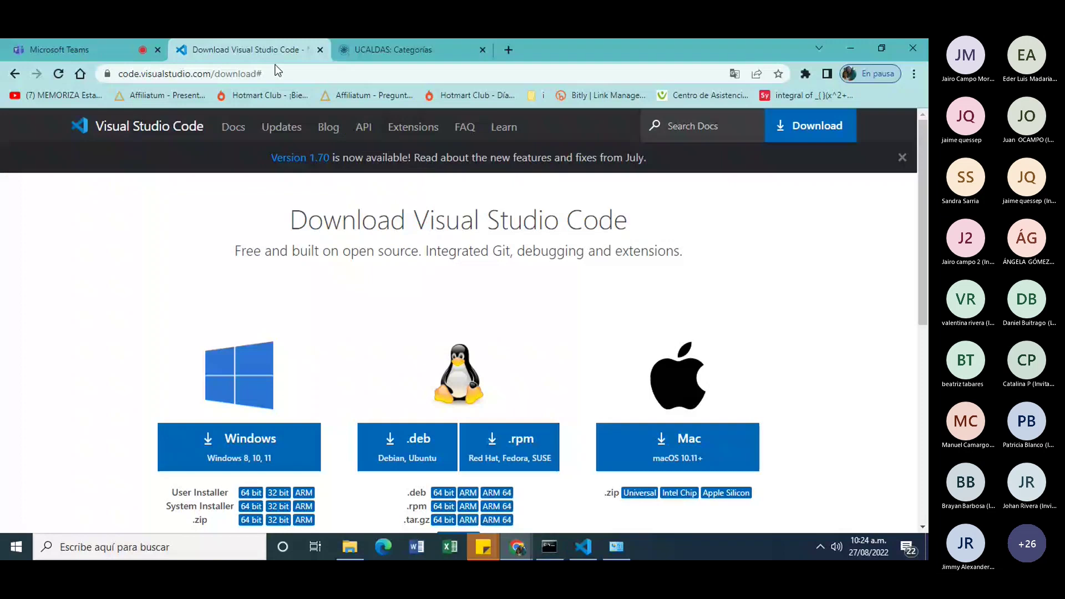
scroll(273, 348, "down", 3)
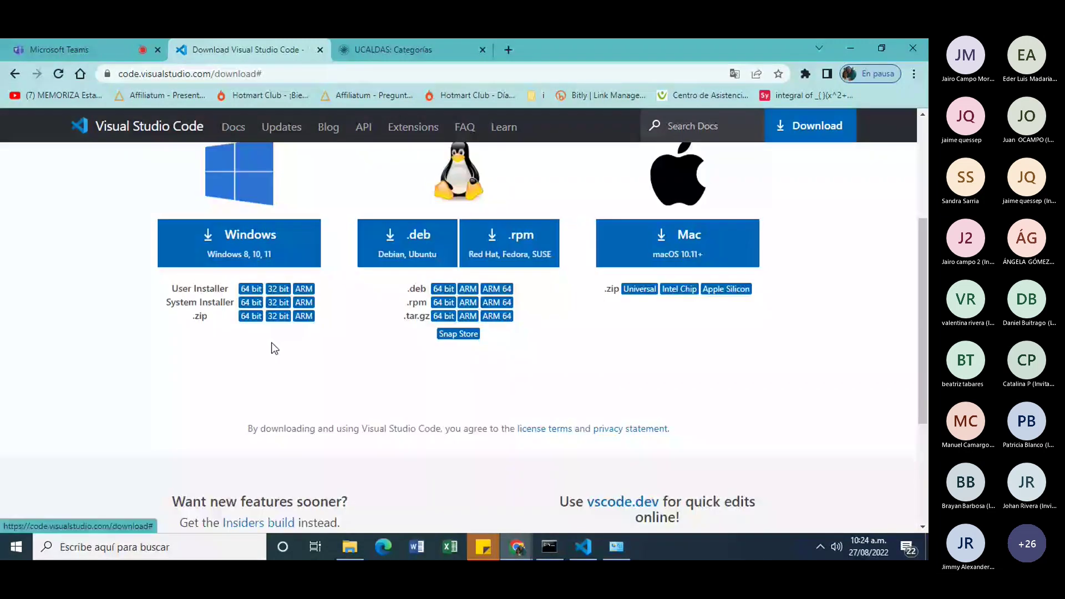
scroll(271, 343, "up", 3)
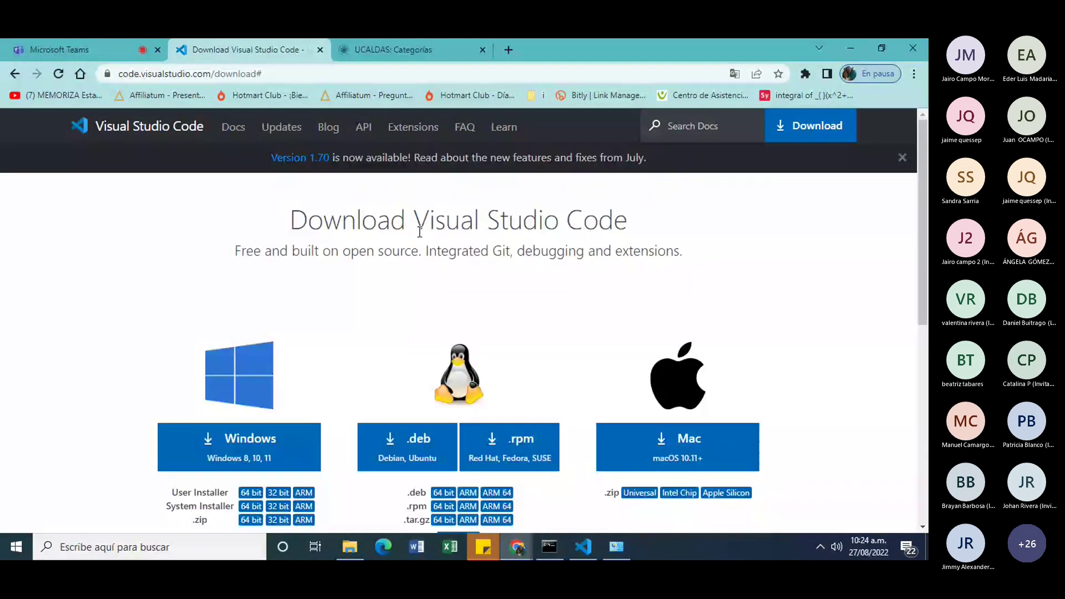
left_click(316, 164)
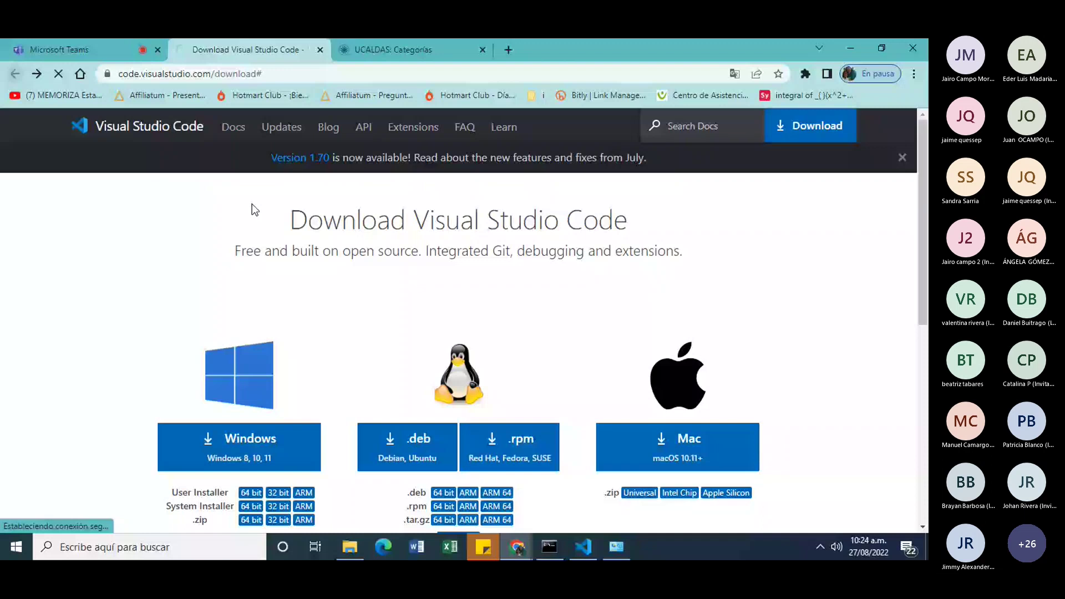
Step: Leave the Visual Studio Code download page and search Google for "download dotnet core 3.1"
key("alt+Left")
left_click(277, 71)
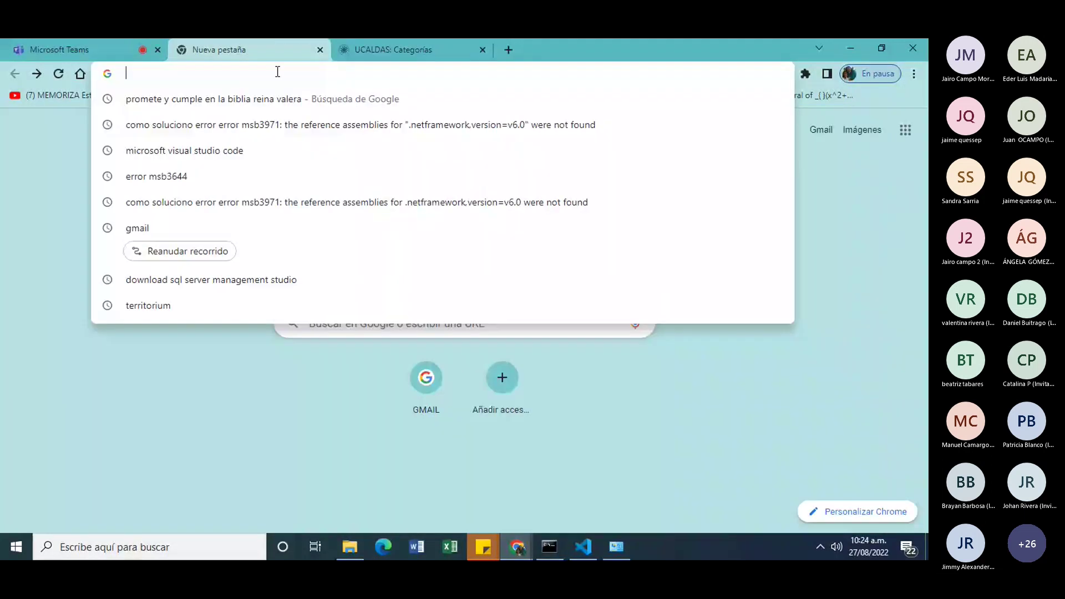
type("desca")
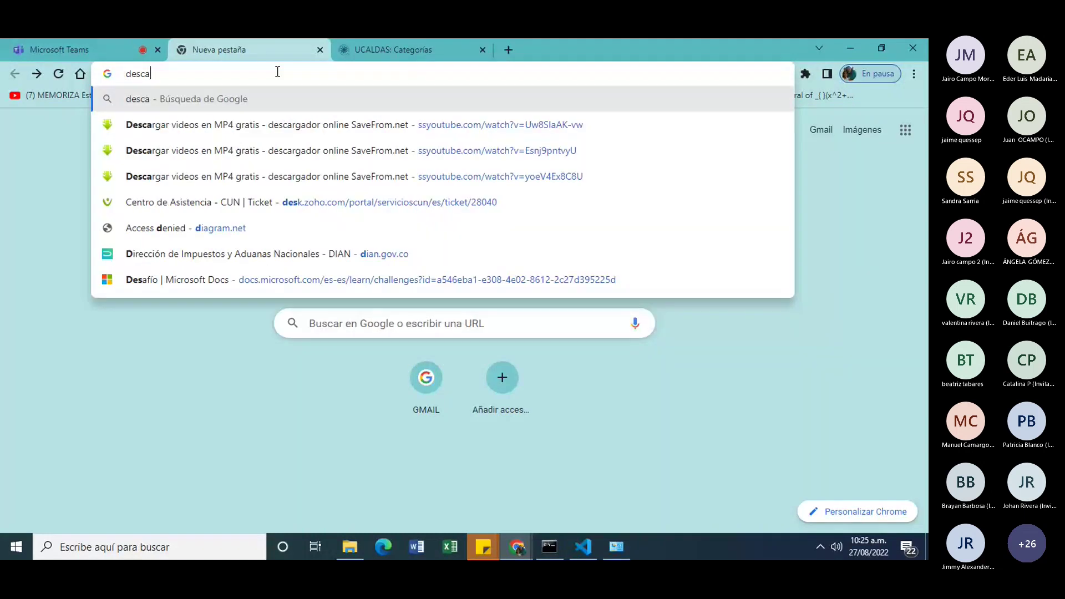
type("rf")
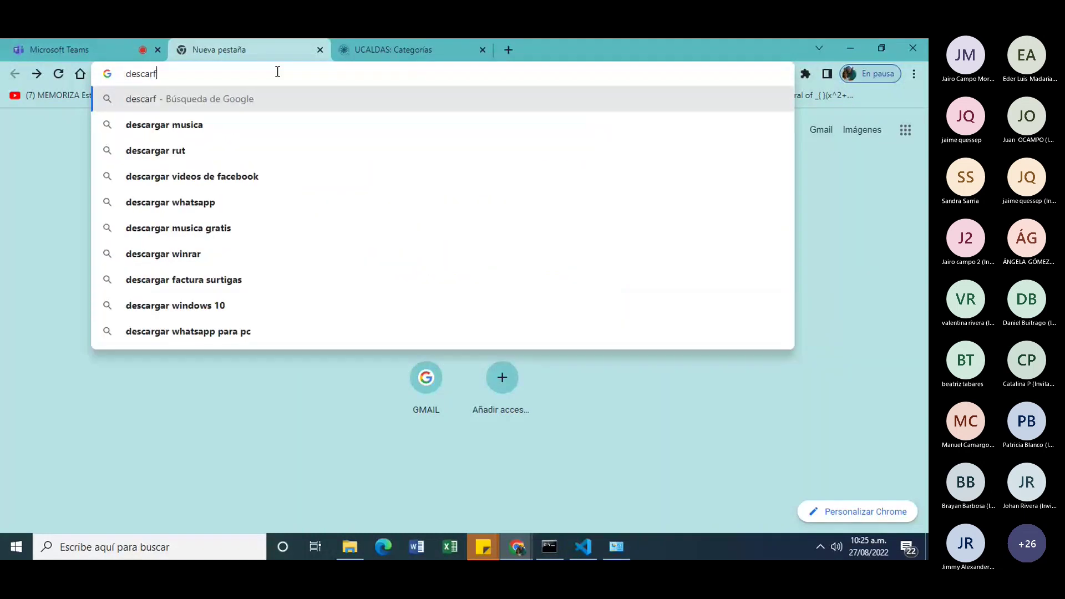
key("BackSpace")
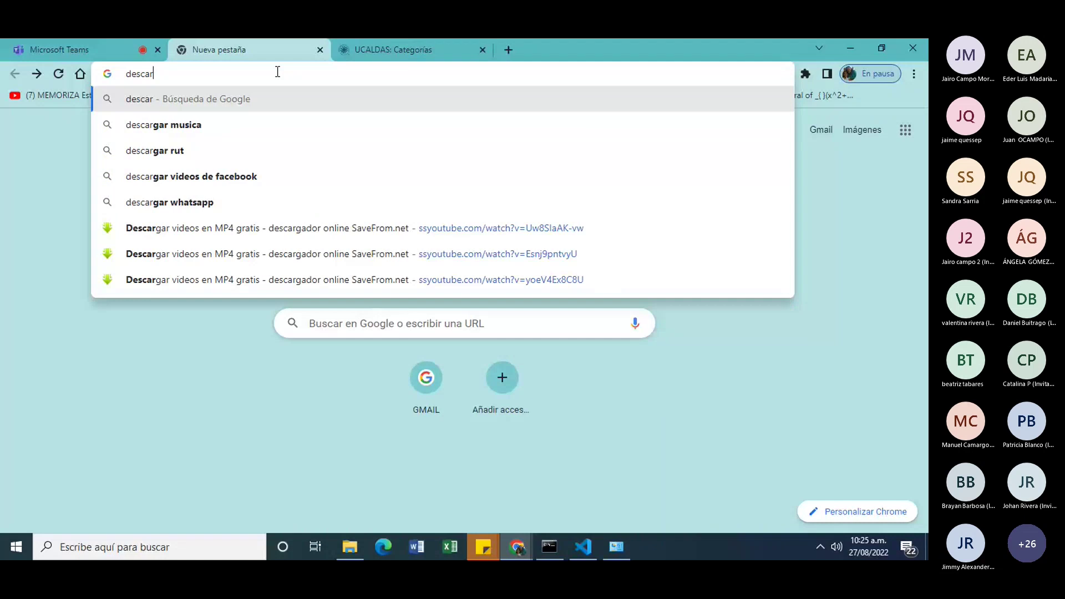
type("gar do")
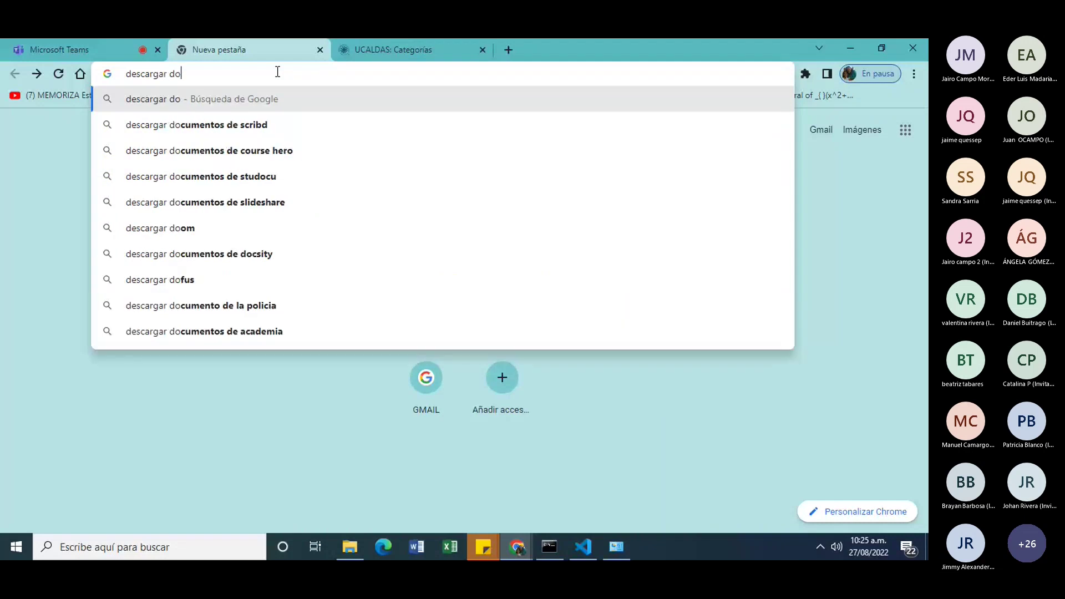
type("nt")
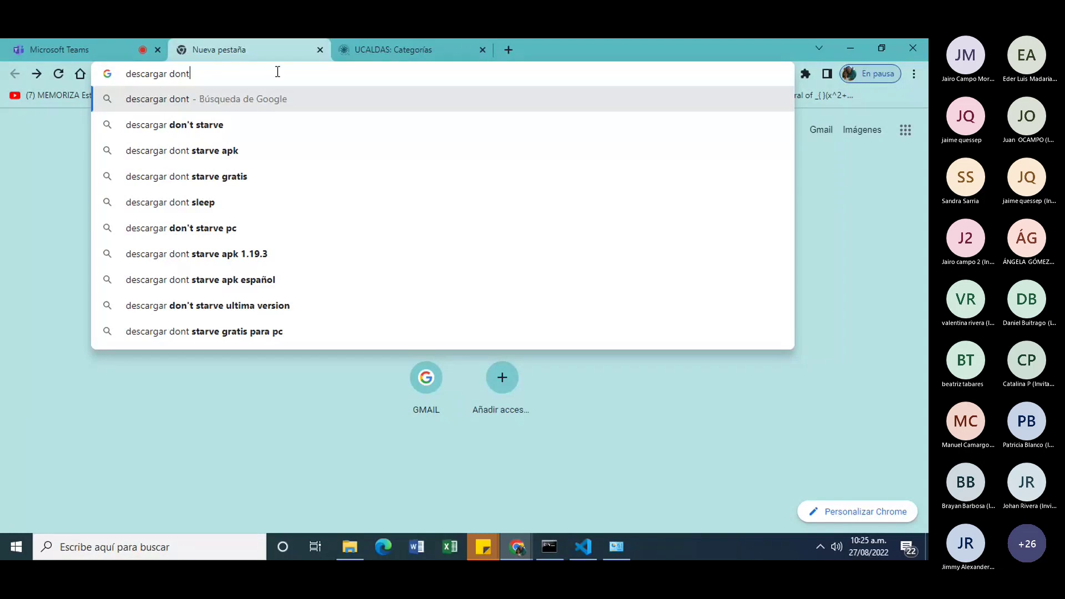
key("BackSpace")
key("BackSpace")
type("tnet")
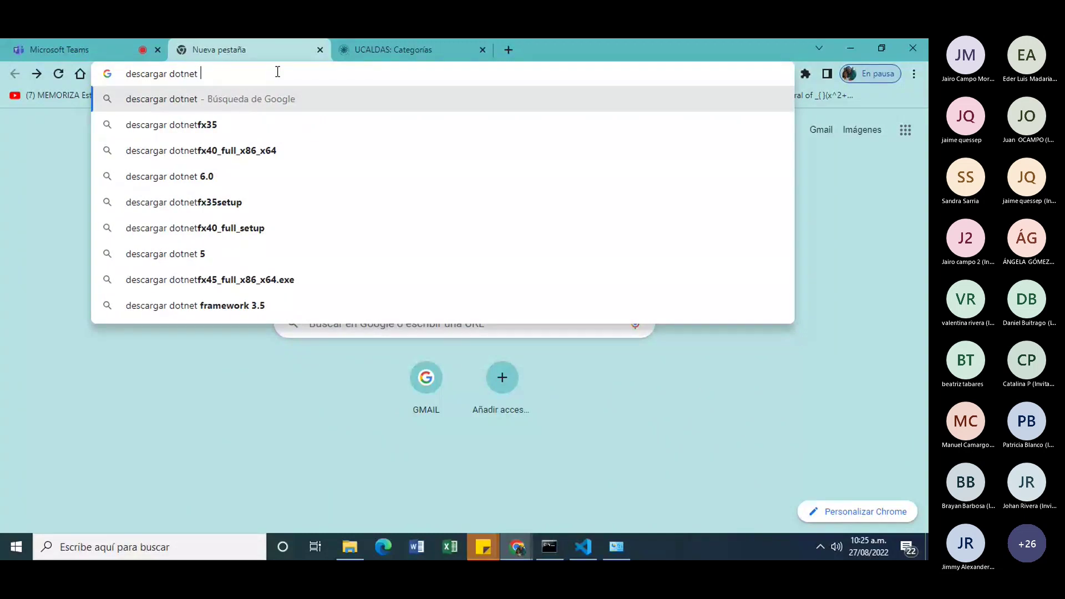
type("c")
key("Down")
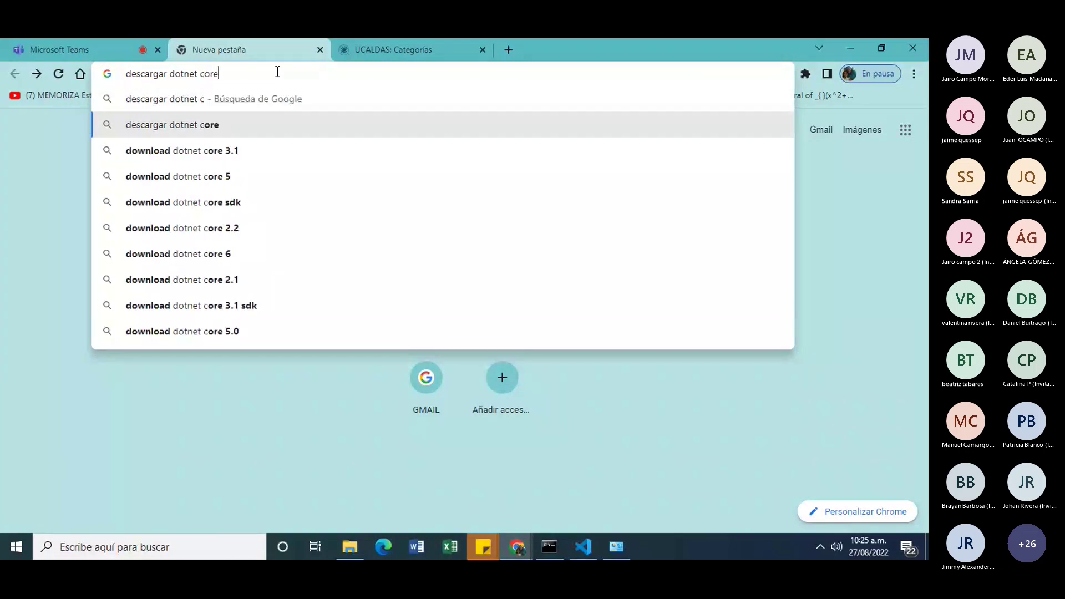
key("Down")
key("Return")
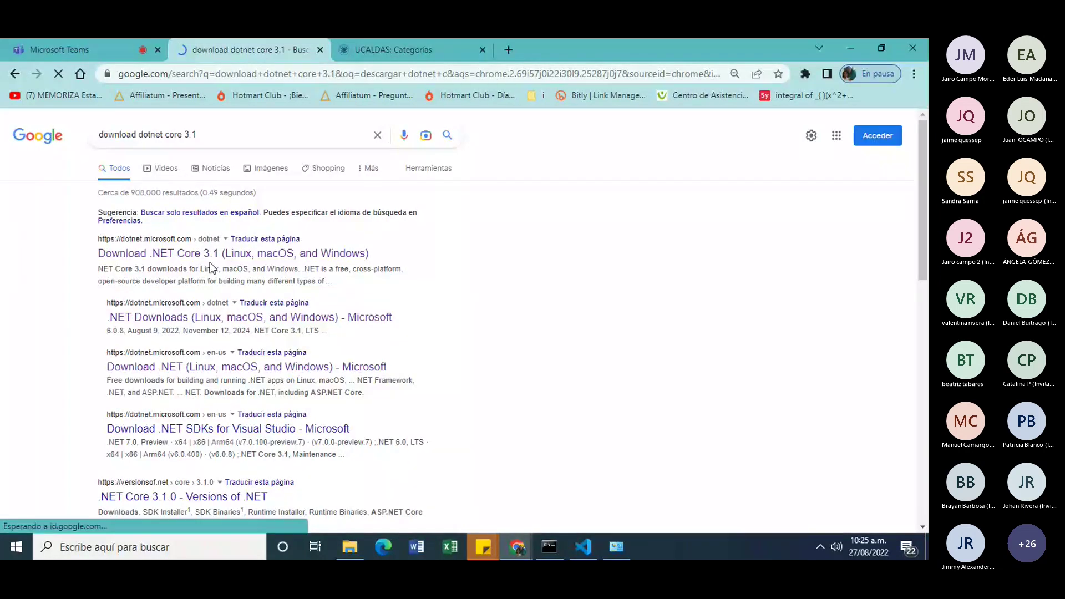
Step: Examine the supported versions on Microsoft's .NET Downloads page and return to the search results
left_click(230, 319)
scroll(375, 430, "down", 2)
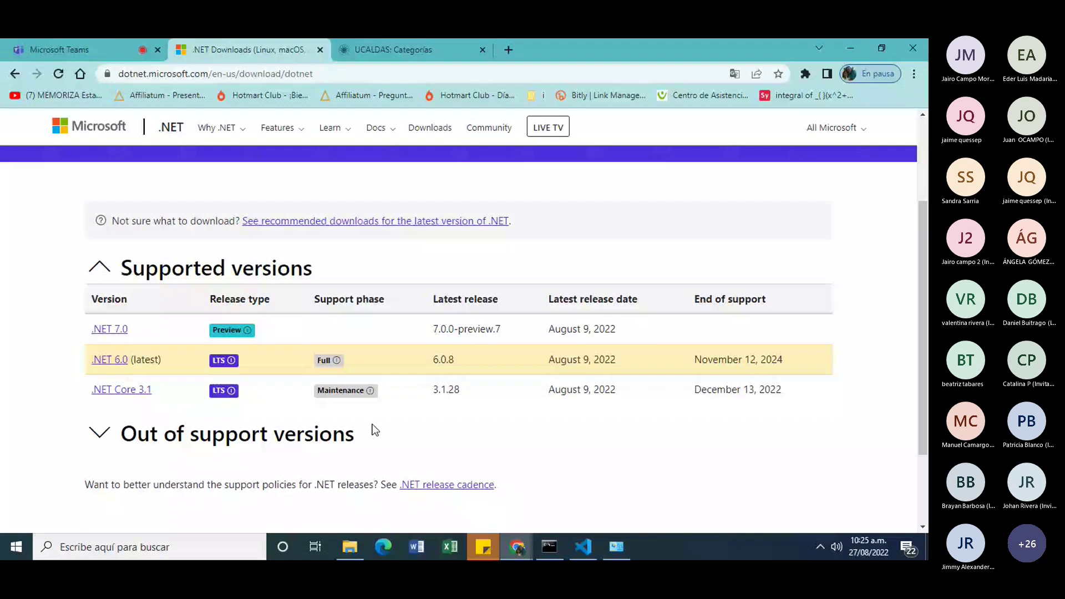
key("alt+Left")
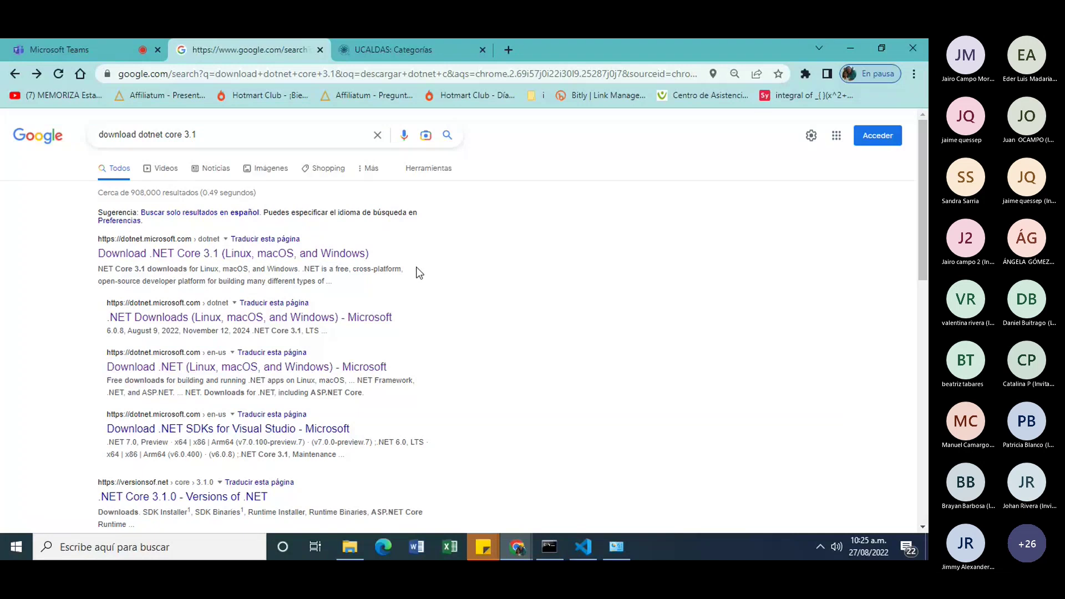
Step: Open the Download .NET Core 3.1 page and request the Windows x64 installer of SDK 3.1.422
left_click(302, 253)
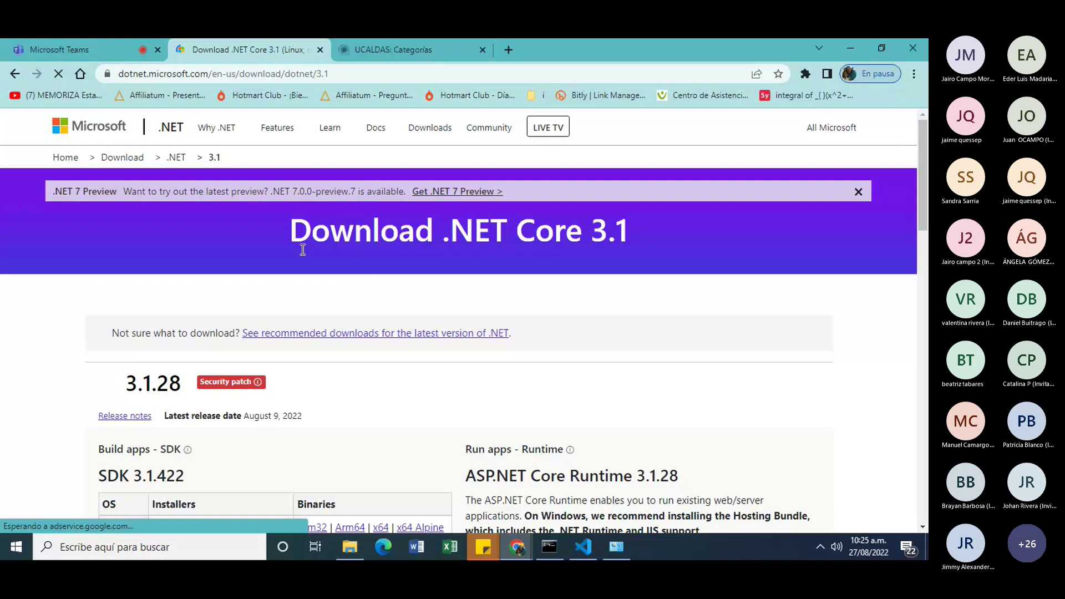
scroll(327, 418, "down", 5)
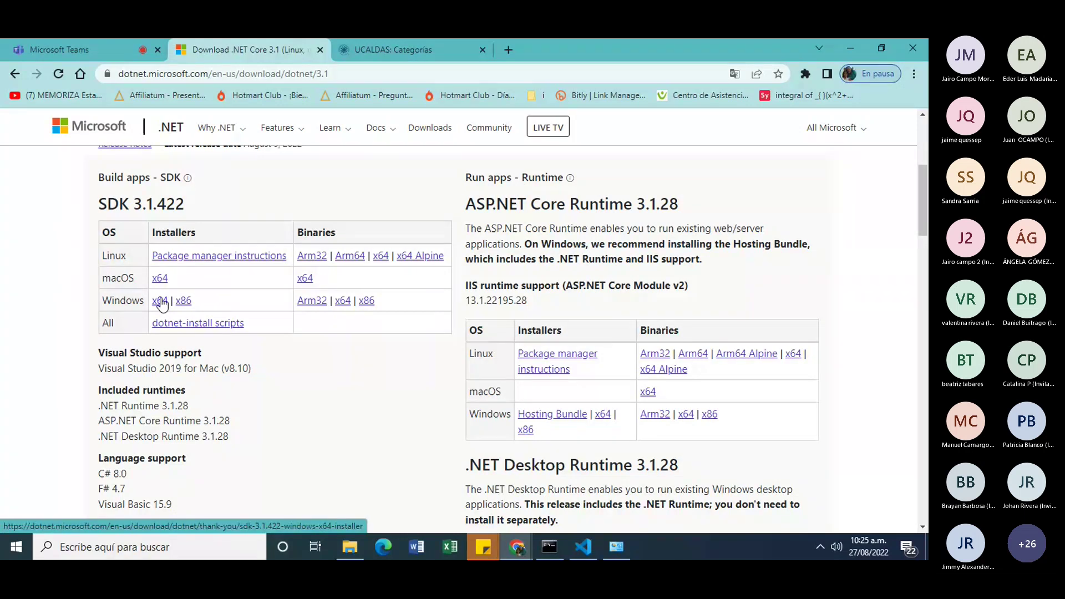
left_click(161, 301)
Step: Open the Panel de control through Windows search and show the installed programs under Programas y características
mouse_move(349, 548)
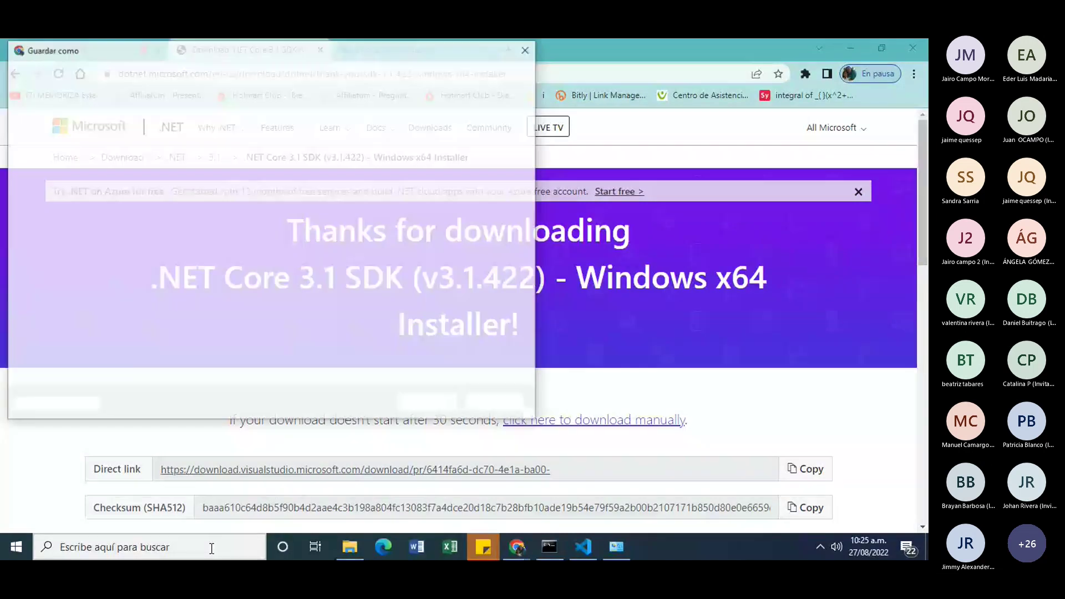
left_click(150, 552)
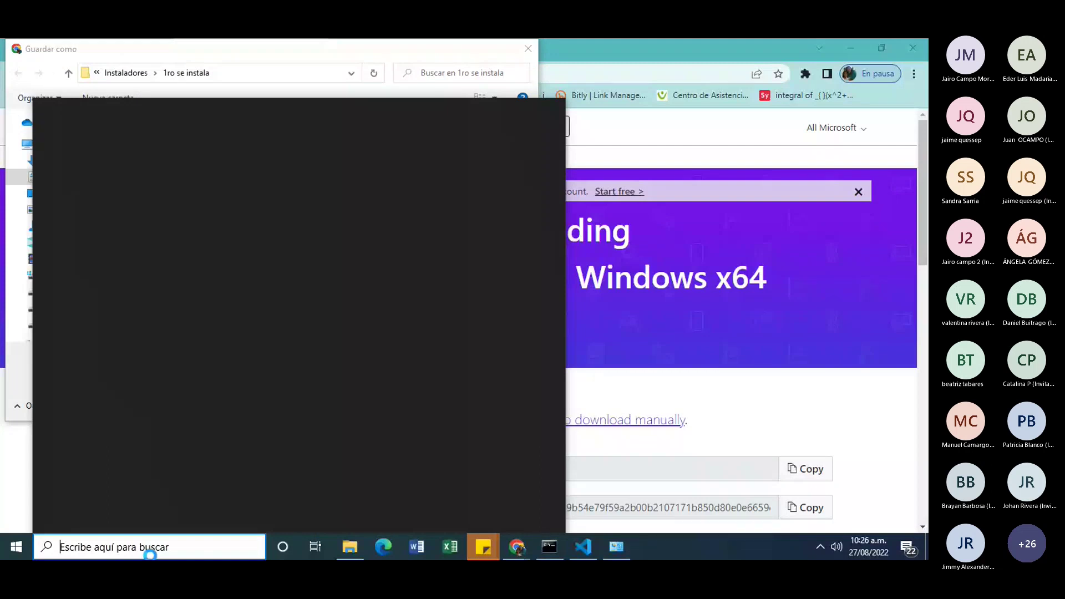
type("panel")
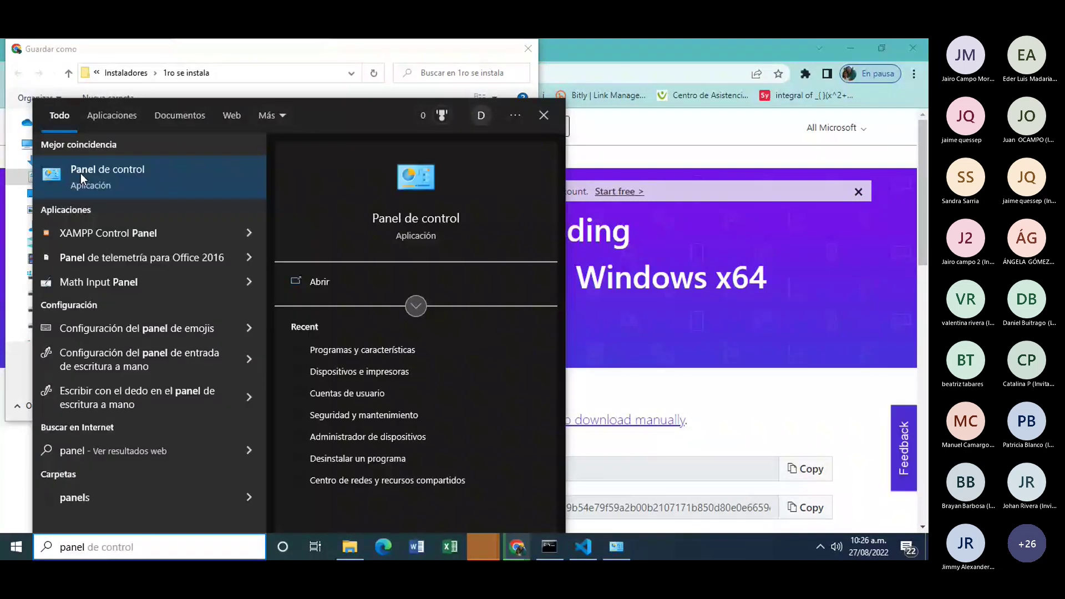
left_click(81, 173)
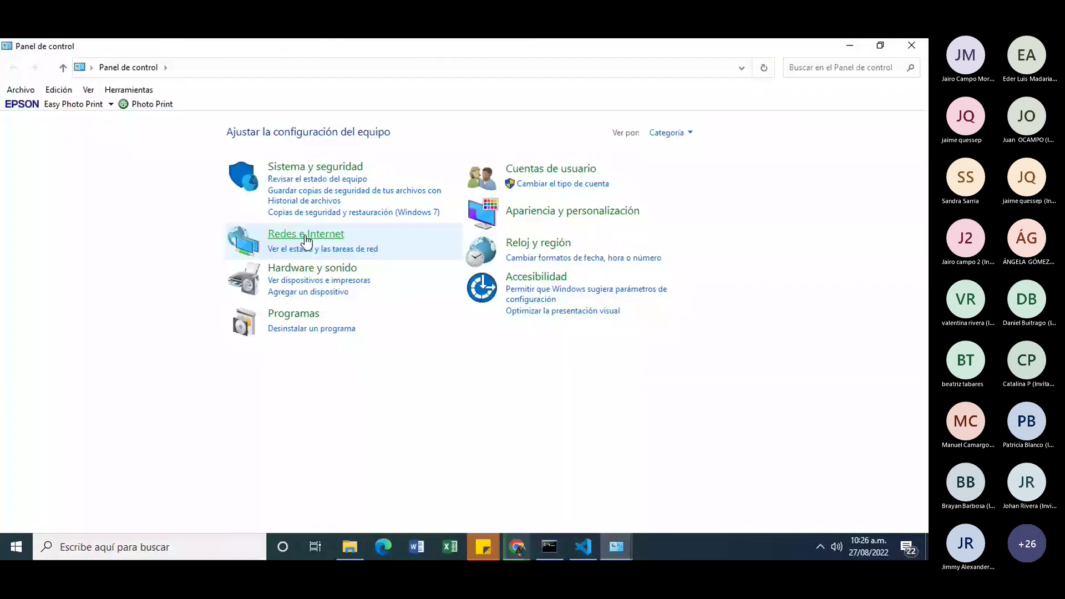
left_click(293, 314)
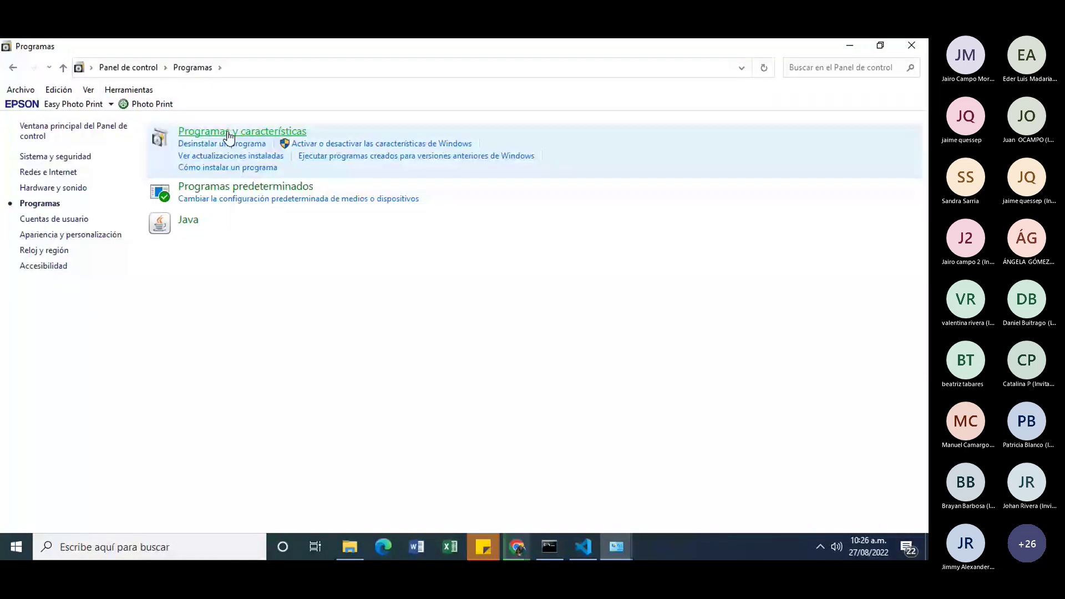
left_click(230, 133)
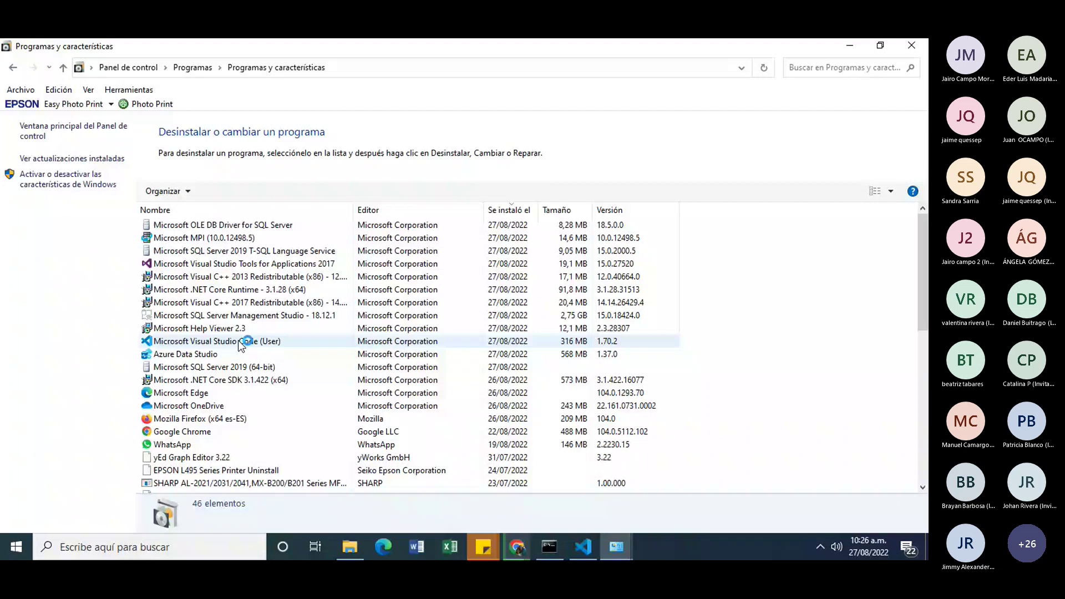
Step: Check the Microsoft Visual Studio Code and Microsoft .NET Core SDK 3.1.422 (x64) entries among the installed programs, and switch back to Chrome
left_click(257, 408)
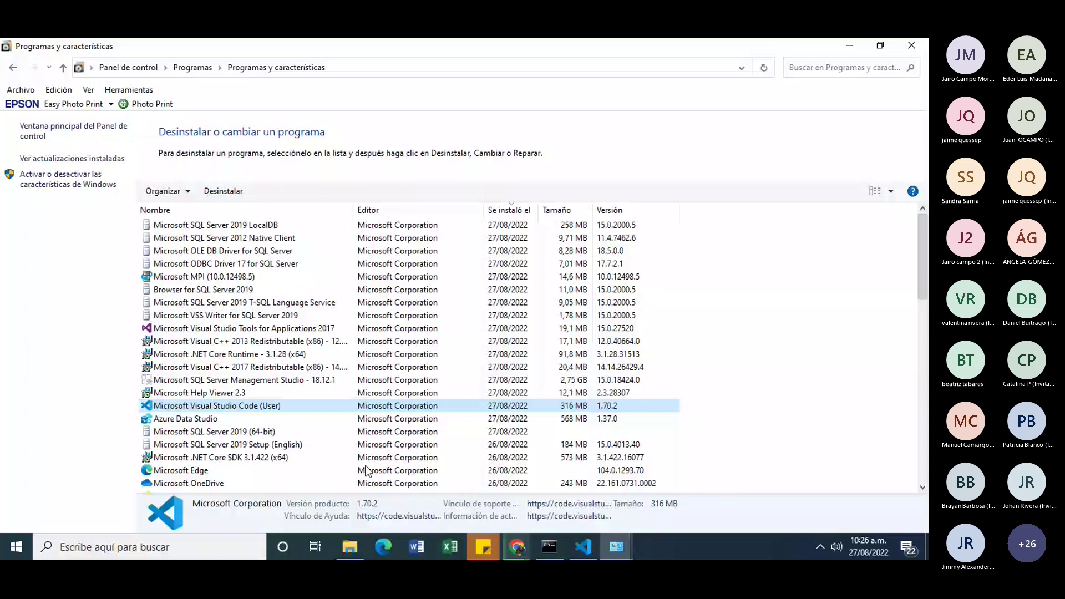
left_click(517, 547)
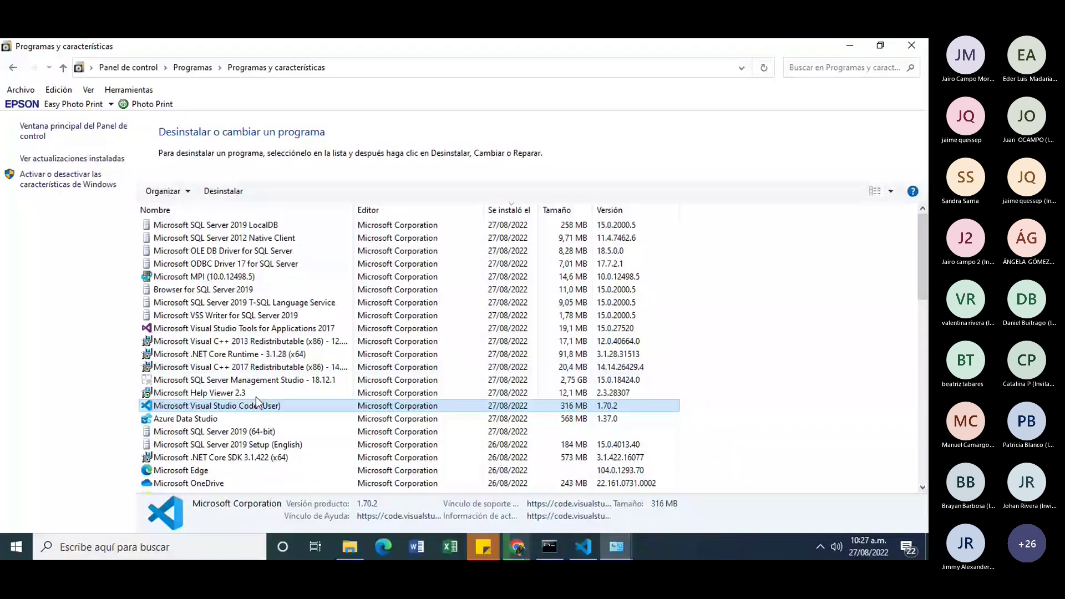
left_click(256, 459)
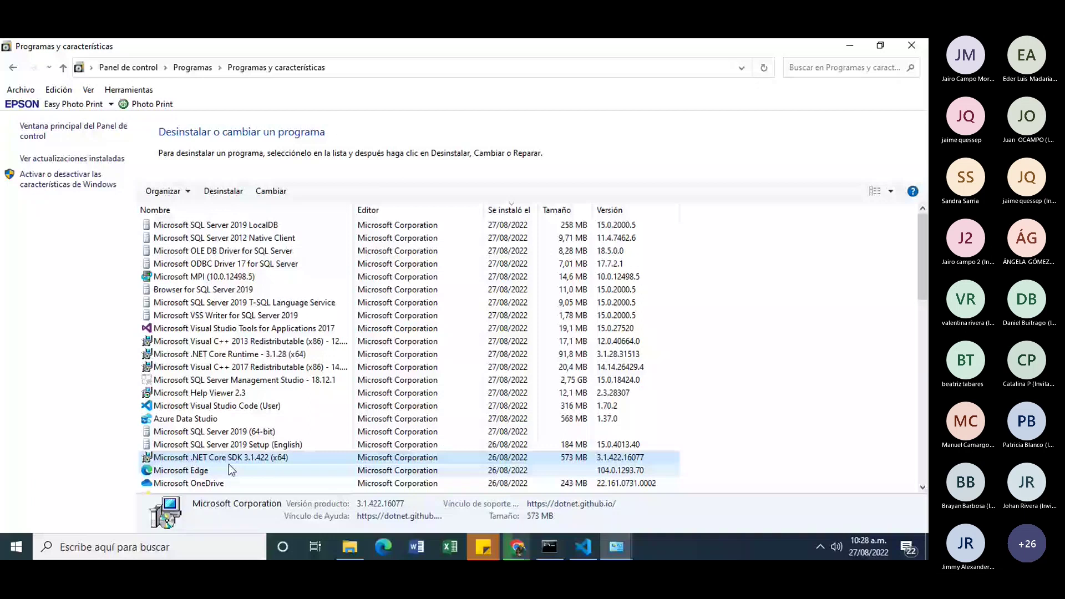
left_click(517, 546)
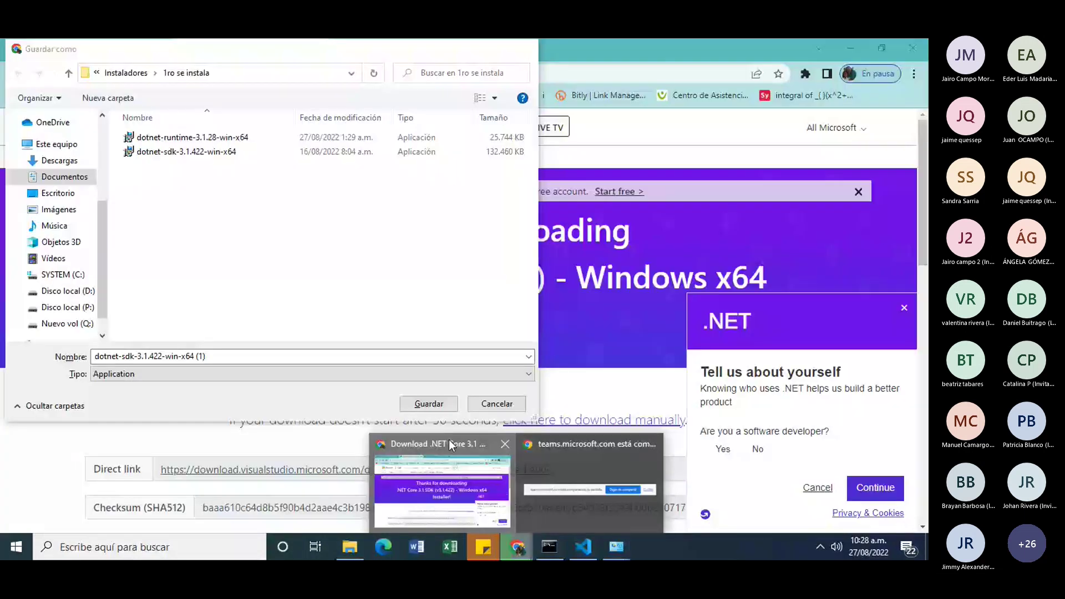